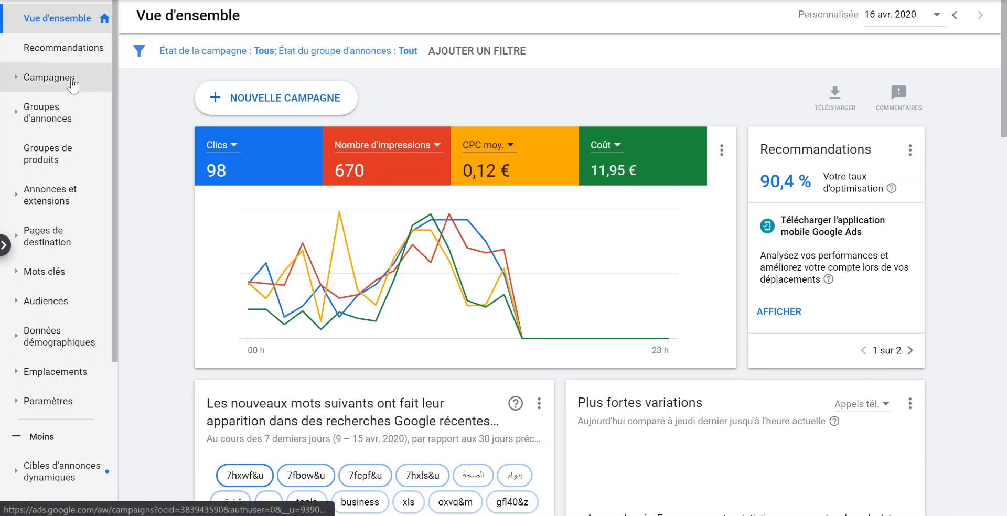
Start a new Search Network campaign without a specific objective and continue to its settings.
click(48, 79)
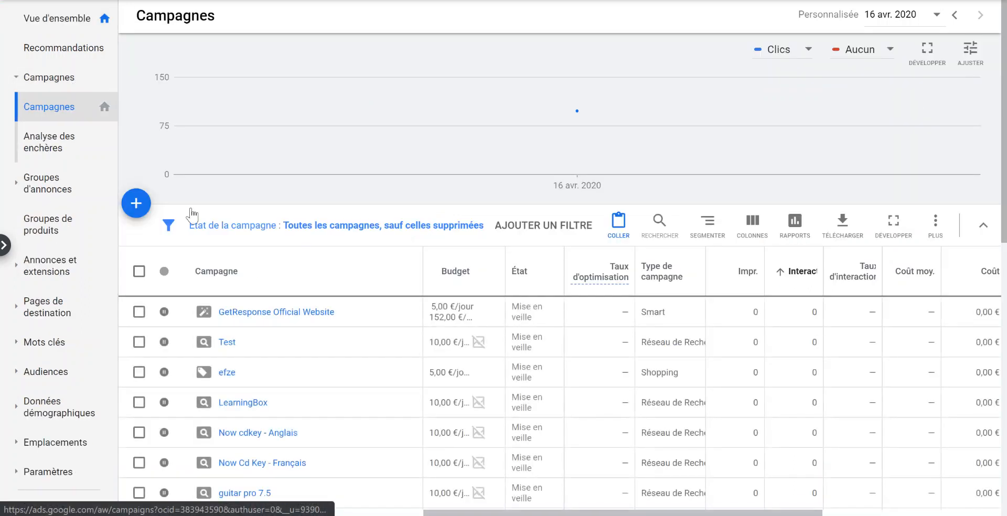
click(138, 204)
click(219, 268)
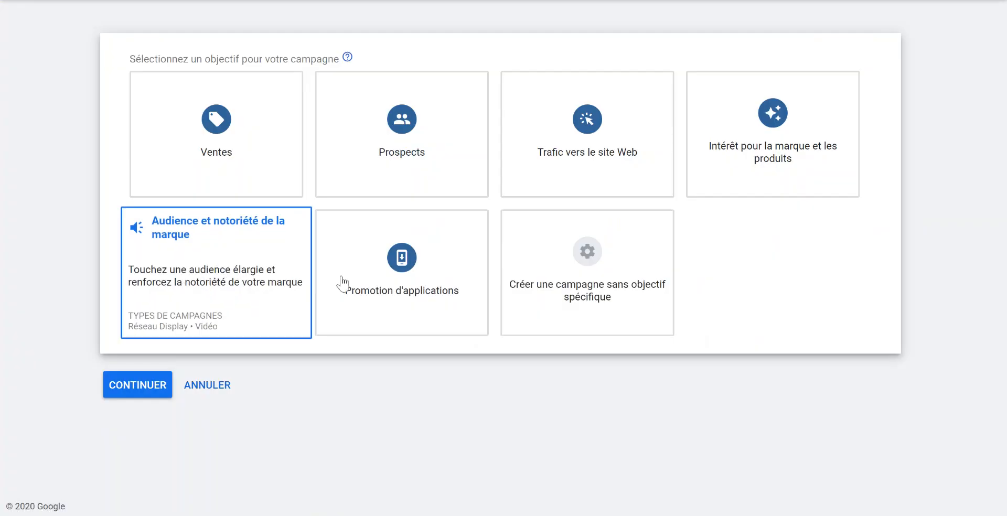
click(614, 276)
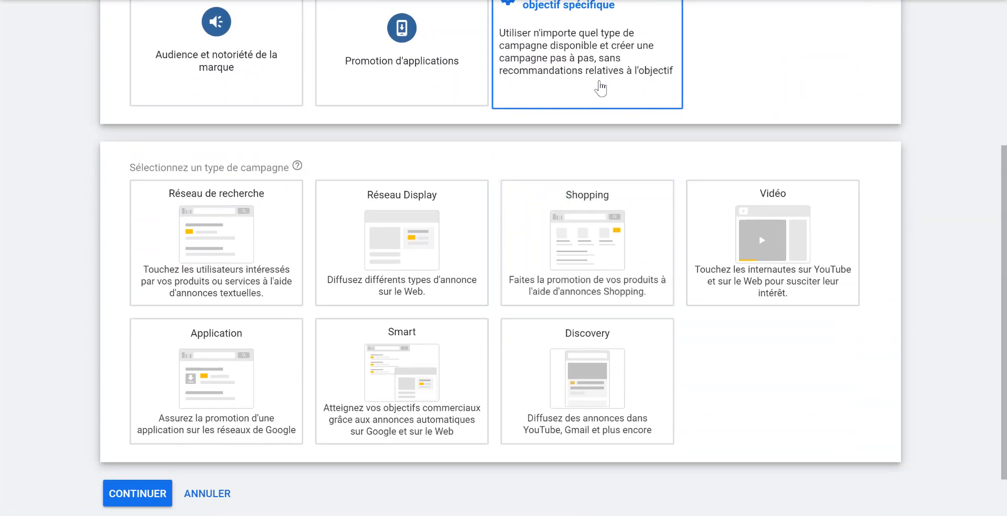
scroll(596, 85, up, 3)
scroll(446, 142, down, 3)
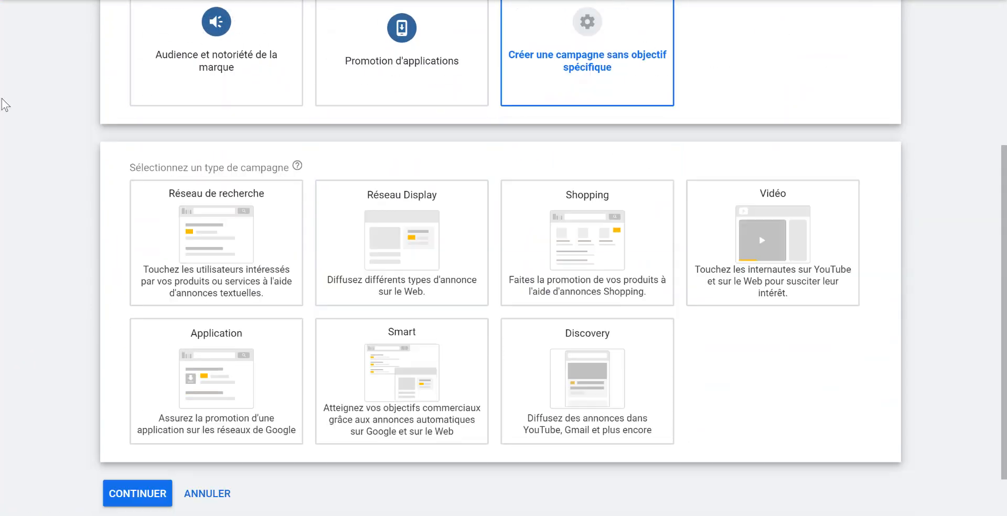
click(154, 210)
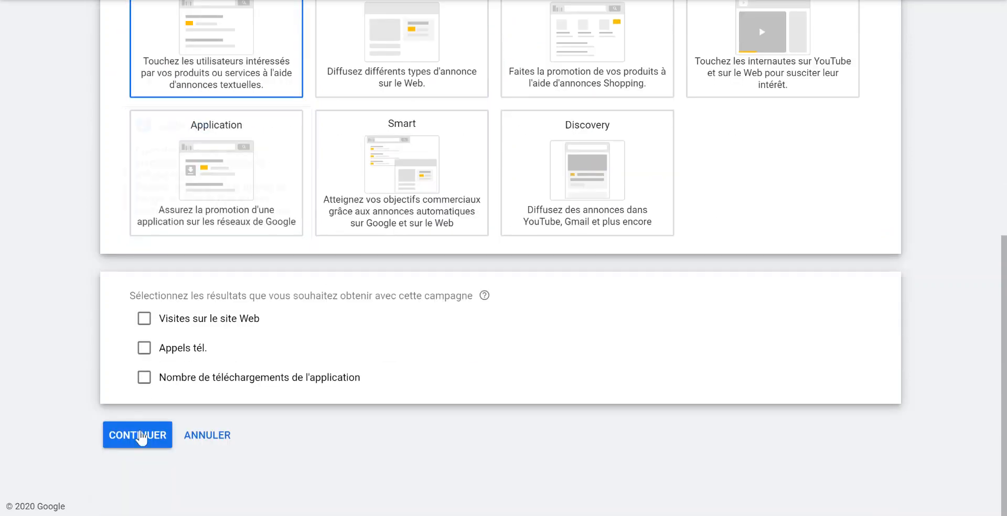
click(139, 435)
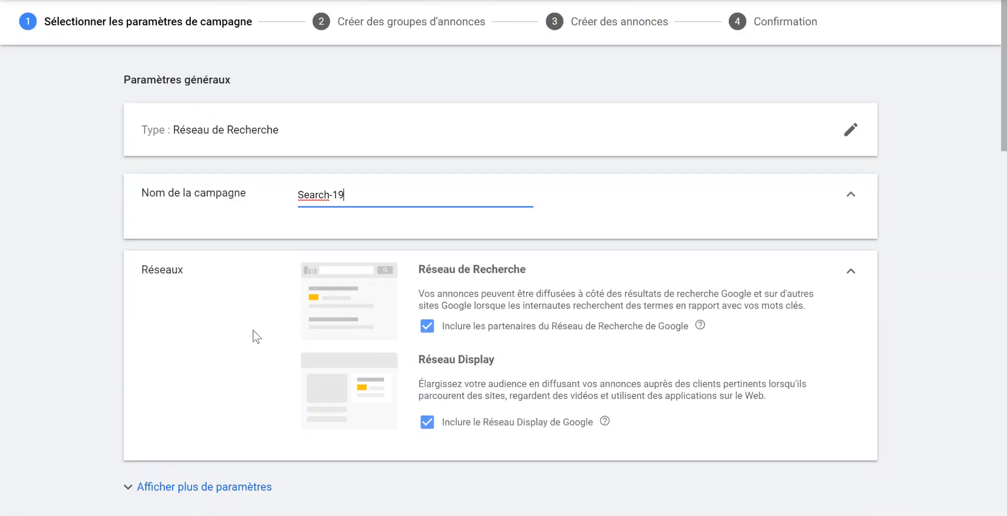
Name the campaign "Branding 1".
drag(399, 195, 147, 162)
text(Branding 1)
click(109, 207)
Exclude both the Google search partners and the Google Display Network from the campaign's networks.
scroll(442, 290, down, 3)
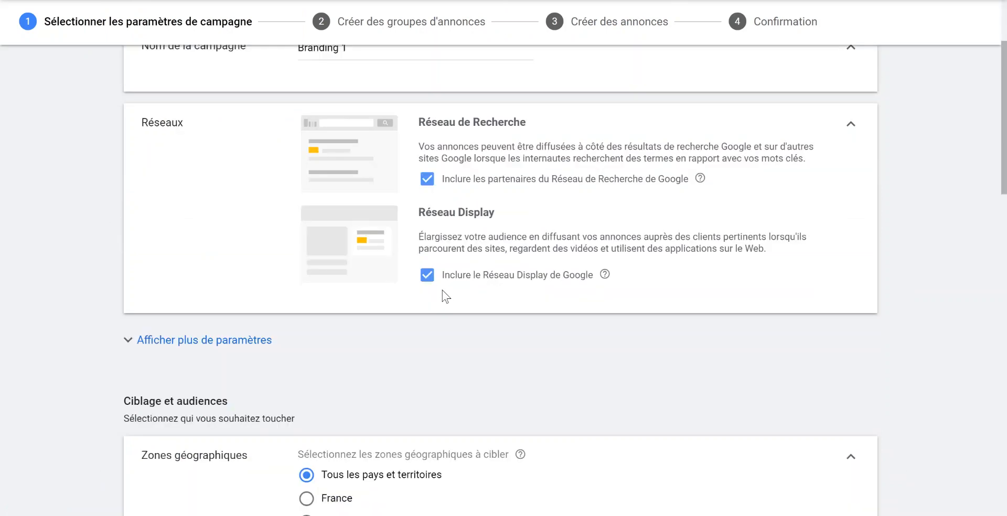
click(427, 179)
click(427, 299)
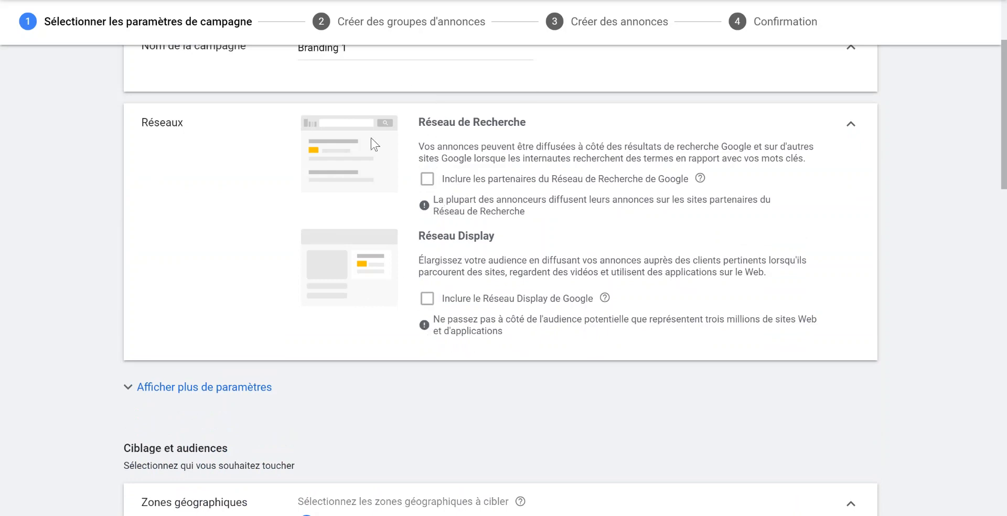
click(185, 391)
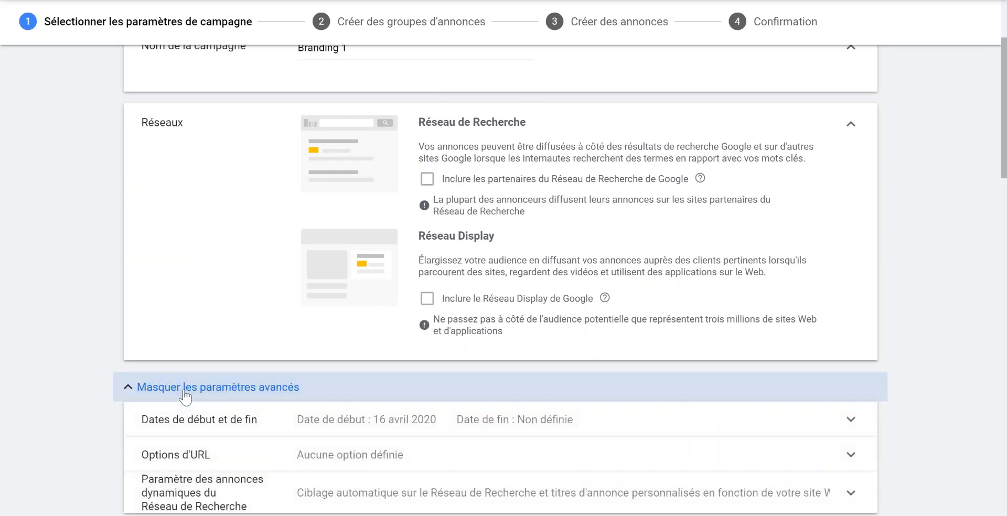
scroll(184, 397, down, 3)
click(189, 243)
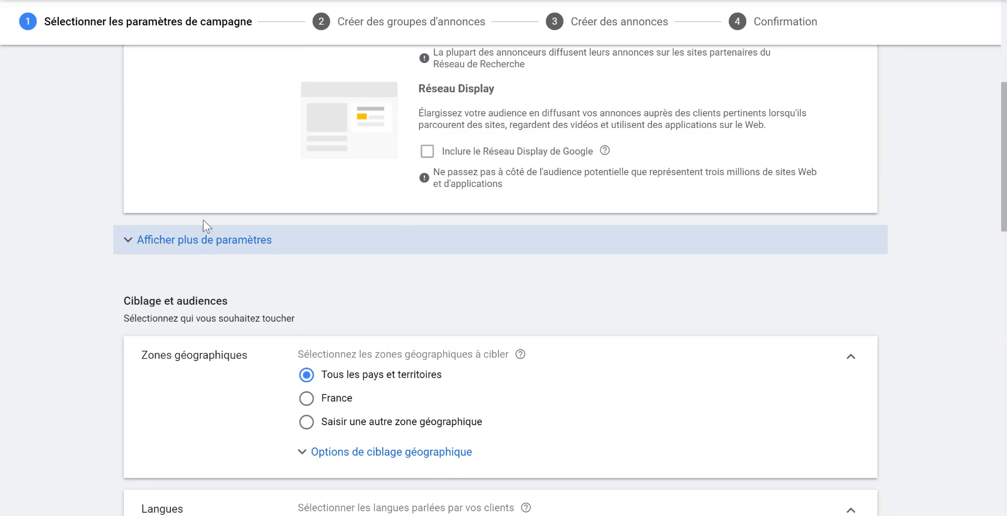
Target France, limited to people located in or regularly visiting the targeted areas ("Personnes situées dans vos zones ciblées ou qui s'y rendent régulièrement").
scroll(203, 220, down, 3)
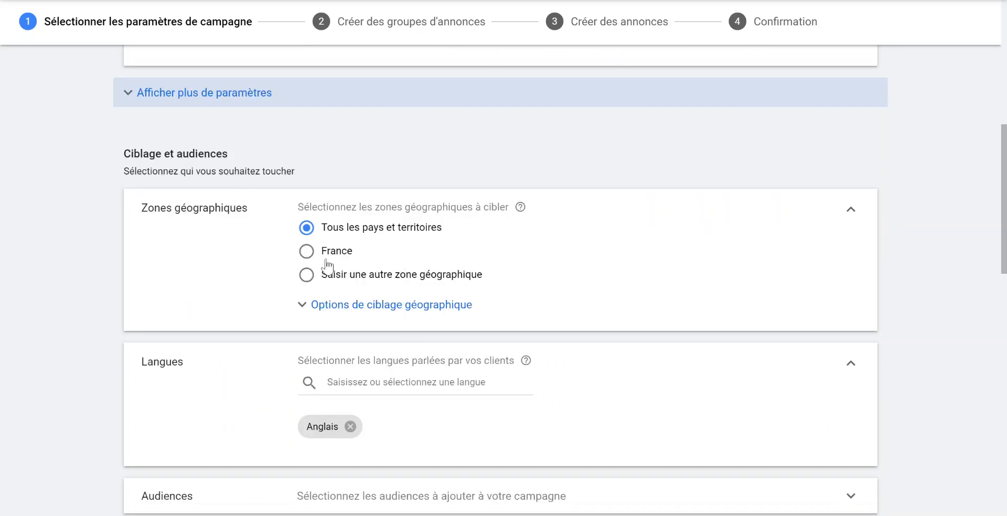
click(308, 252)
click(367, 306)
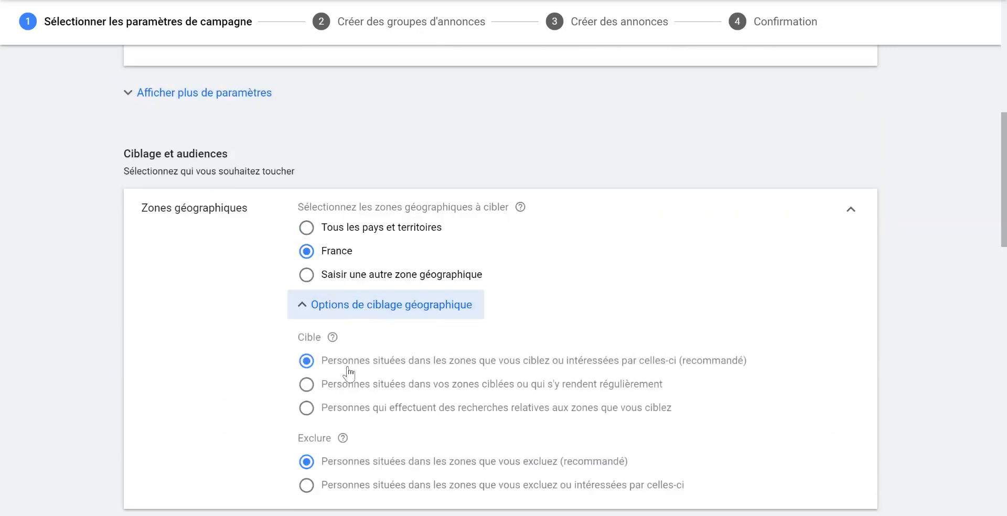
click(329, 391)
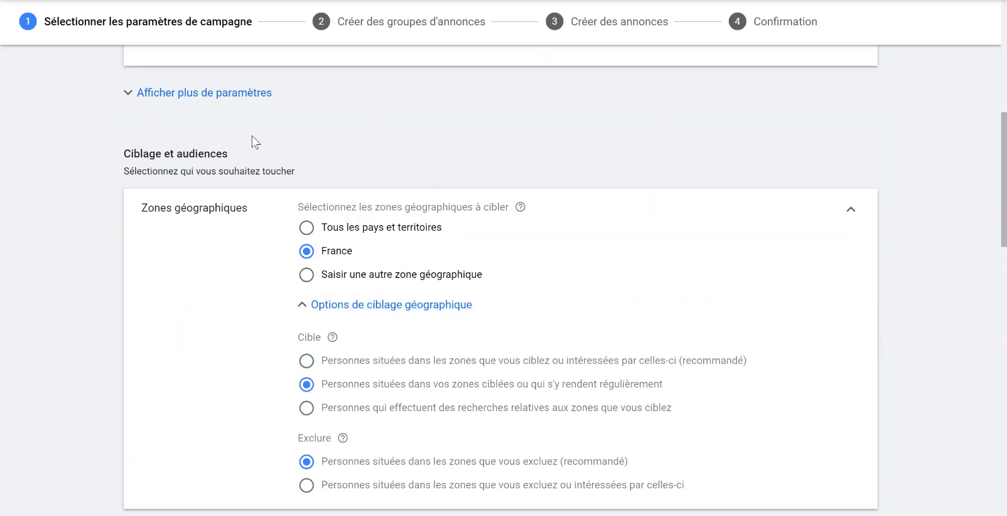
Replace the campaign language Anglais with Français.
scroll(203, 243, down, 3)
scroll(203, 244, up, 3)
scroll(21, 197, down, 3)
scroll(21, 194, down, 6)
click(354, 164)
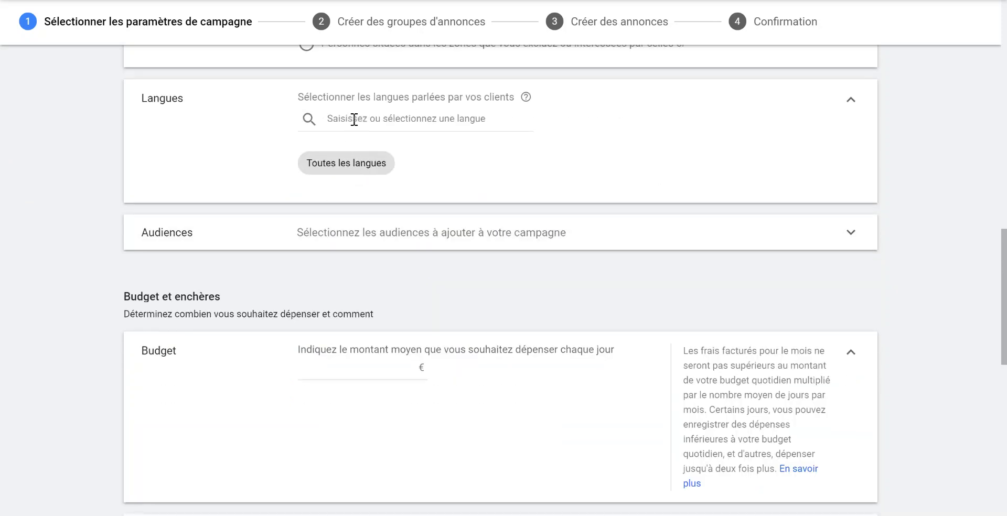
click(355, 119)
text(fra)
click(317, 156)
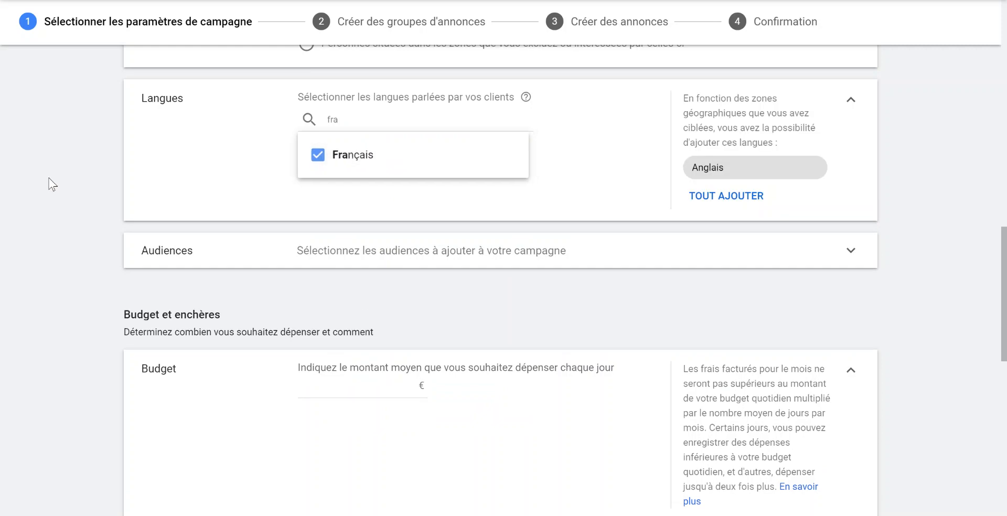
Set the campaign's average daily budget to 10 €.
scroll(49, 184, down, 6)
click(403, 102)
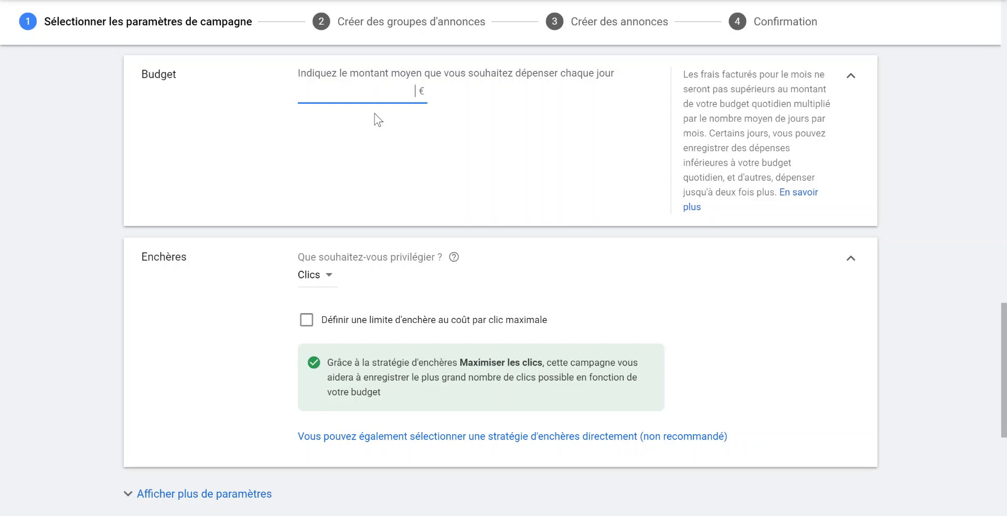
text(10)
click(371, 122)
Select the bid strategy "Enchères au CPC manuelles" directly and save the campaign settings.
scroll(371, 120, down, 3)
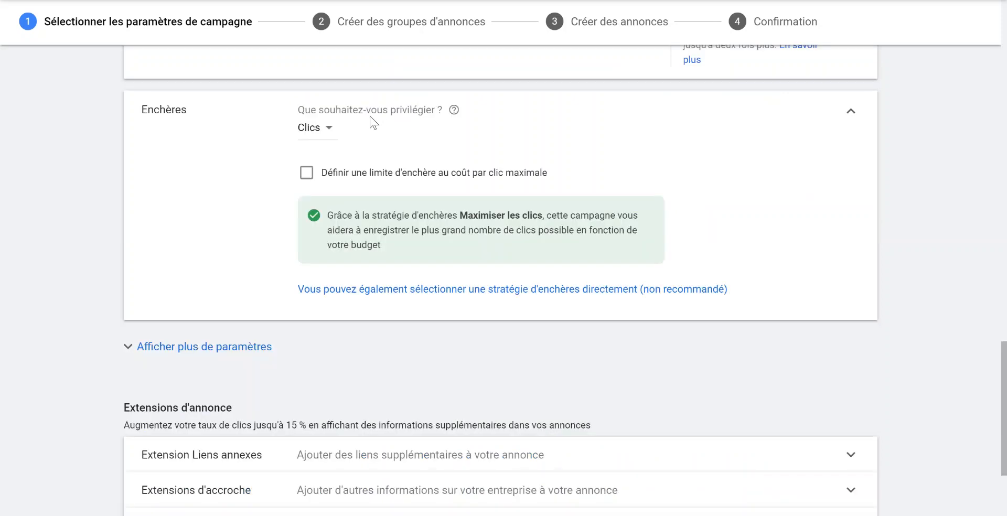
click(399, 291)
click(351, 158)
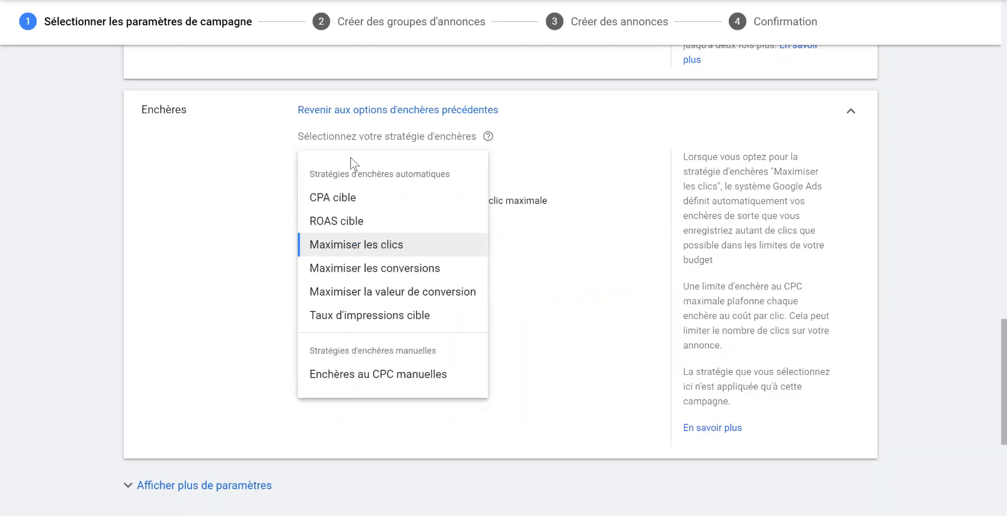
click(374, 379)
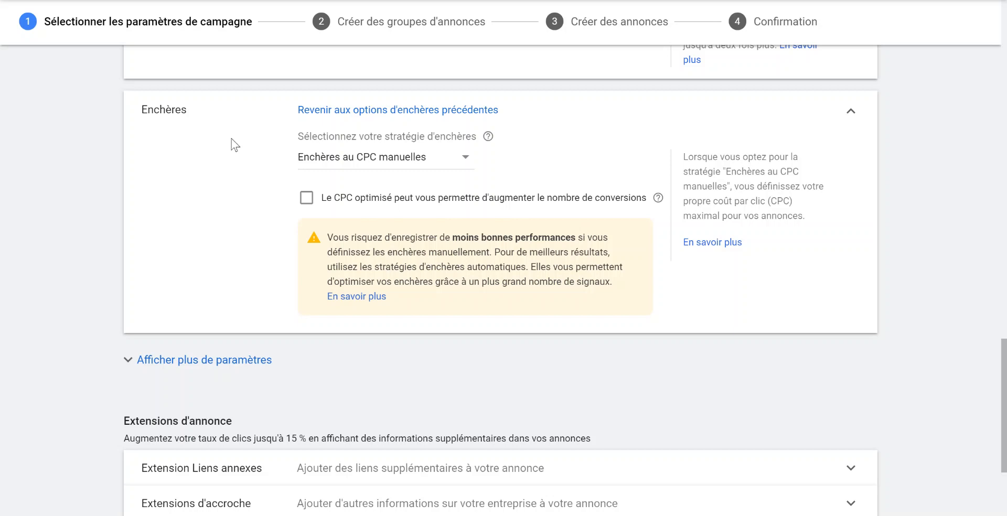
scroll(251, 233, down, 3)
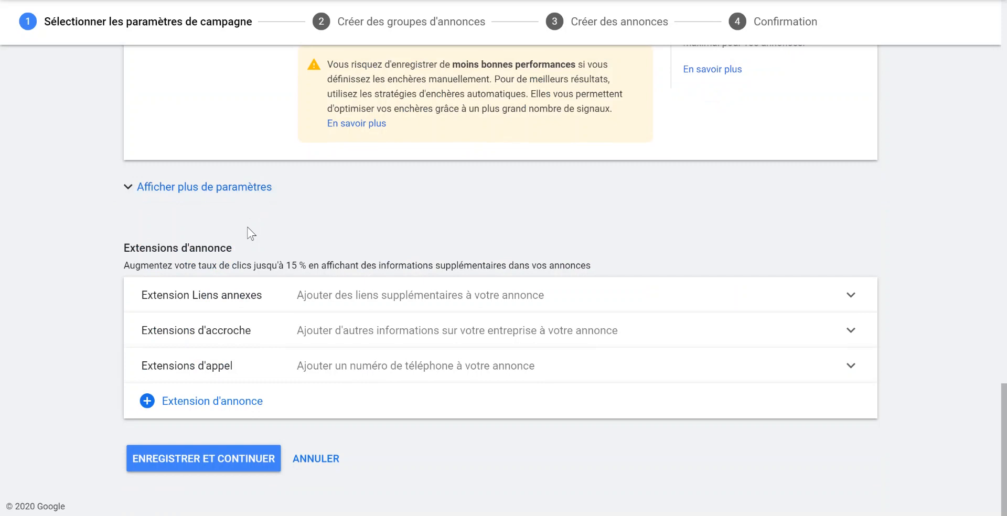
click(187, 459)
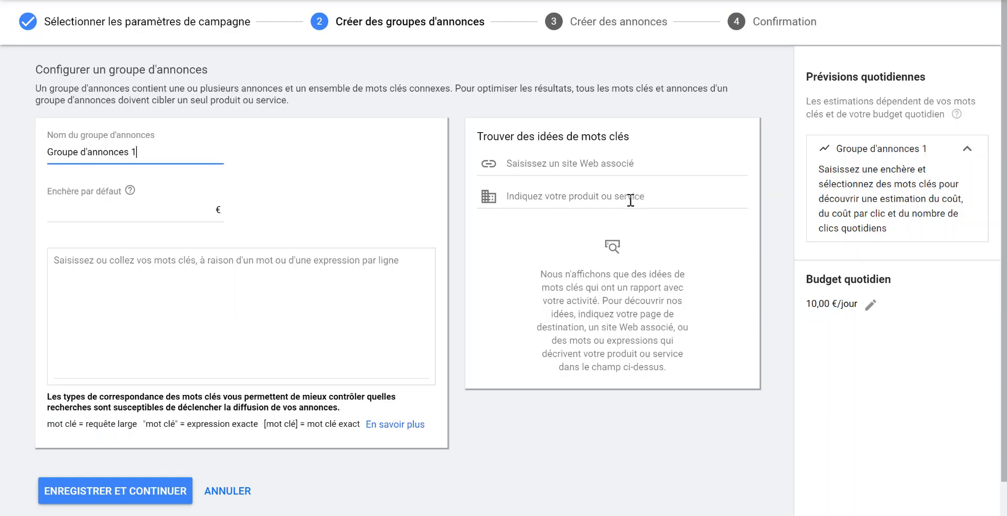
Enter "nomdeentreprise" in double quotes as the ad group's first phrase-match keyword.
drag(54, 425, 140, 427)
click(141, 427)
click(147, 330)
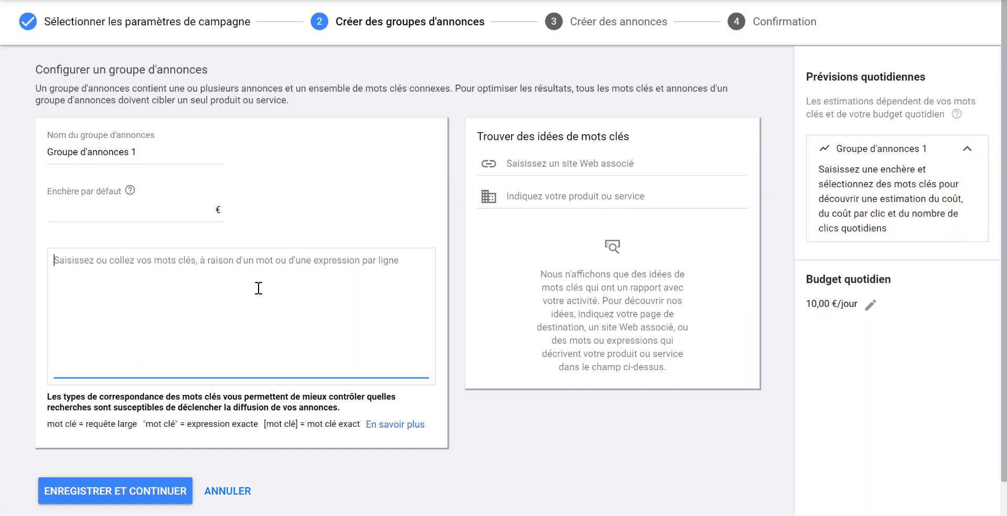
text("nom)
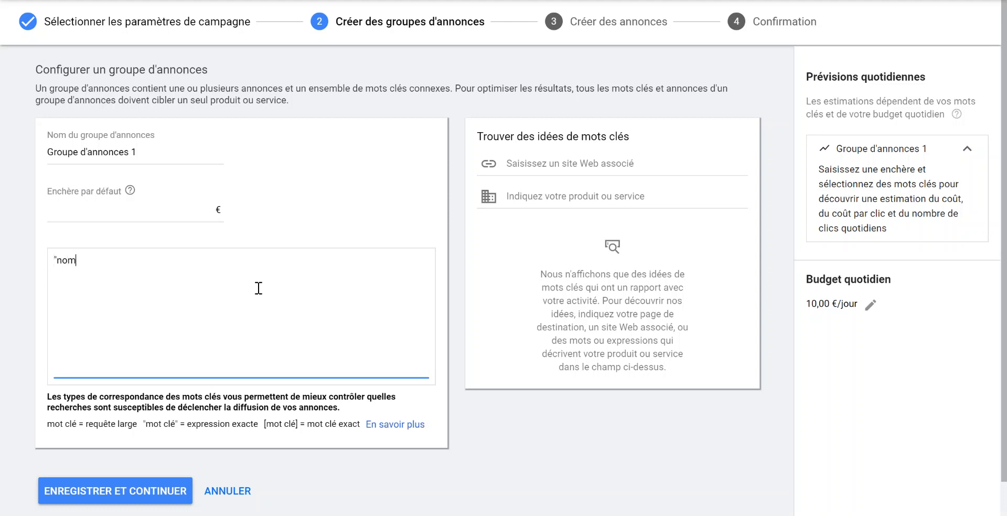
text(deentreprise")
Copy the keyword onto a second line and change the copy to the misspelling "nomdeentreprice", keeping its quotes.
drag(201, 261, 16, 270)
key(ctrl+c)
click(226, 267)
key(Return)
key(ctrl+v)
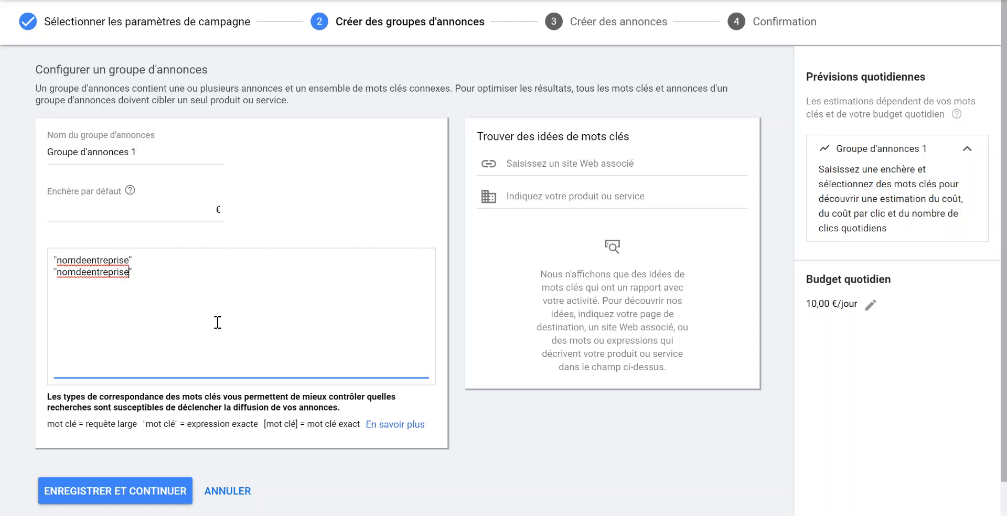
key(BackSpace)
key(BackSpace)
text(ce)
Add a third quoted keyword line from the copied keyword and change it to the misspelling "nondeentreprise".
click(233, 297)
key(Return)
key(ctrl+v)
click(129, 284)
click(63, 285)
key(Right)
key(Right)
key(BackSpace)
text(n)
key(ctrl+a)
click(173, 294)
key(ctrl+a)
click(225, 279)
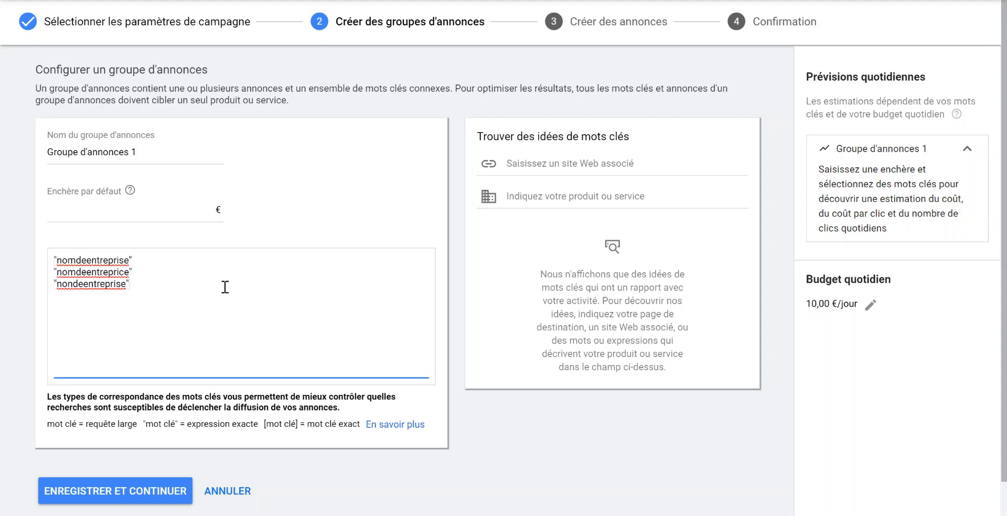
click(106, 284)
click(84, 284)
drag(145, 425, 237, 432)
drag(192, 343, 81, 249)
click(20, 225)
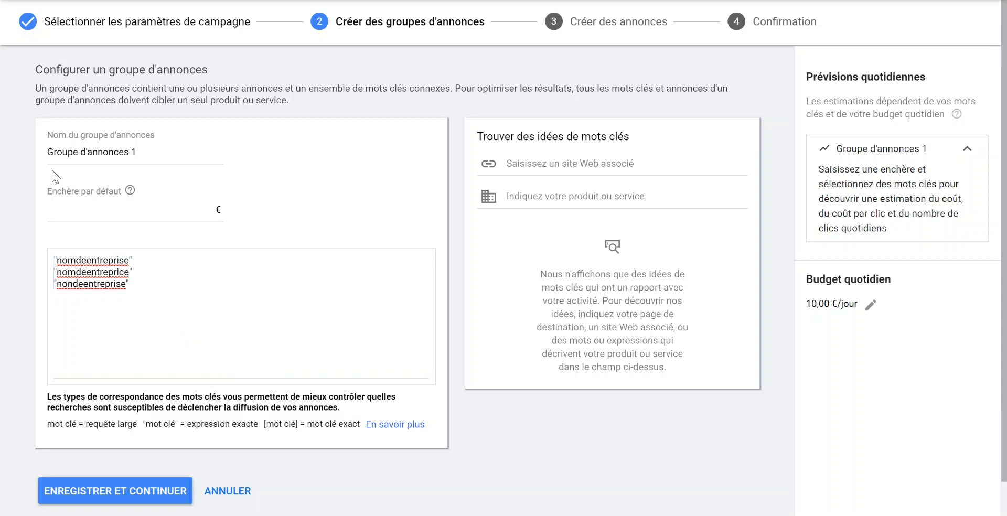
drag(55, 426, 109, 424)
click(119, 416)
Rename the ad group as "Nom de l'entrepruse".
drag(156, 151, 3, 160)
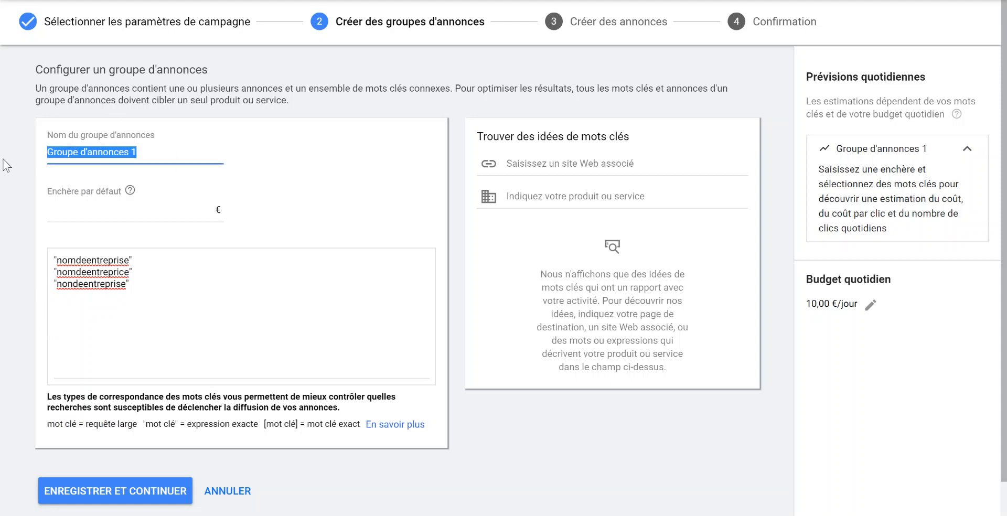
text(Nom de ma)
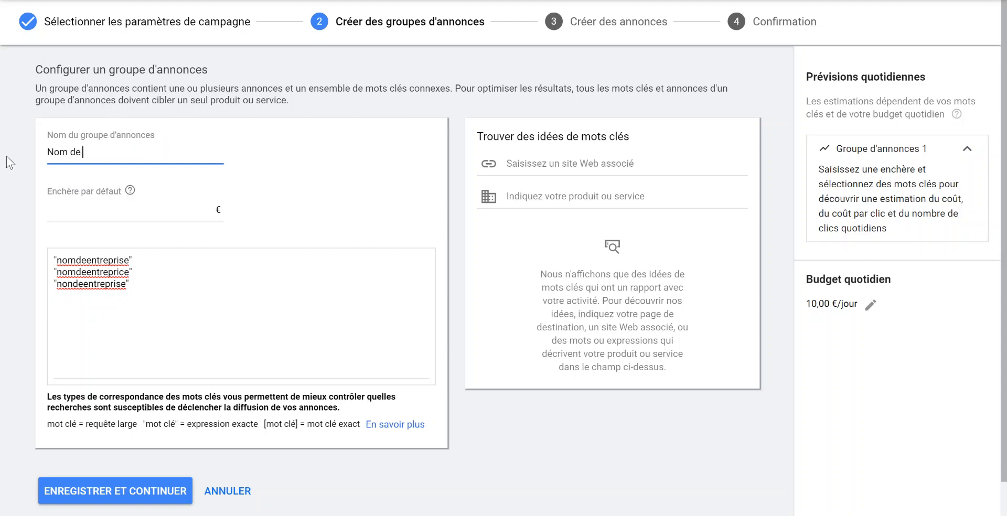
key(BackSpace)
key(BackSpace)
text(l'etre)
key(BackSpace)
key(BackSpace)
key(BackSpace)
text(bn)
key(BackSpace)
key(BackSpace)
text(ntrepruse)
Set the ad group's default bid to 0,8 € and save the ad group to continue to ad creation.
click(143, 206)
text(0,8)
click(202, 298)
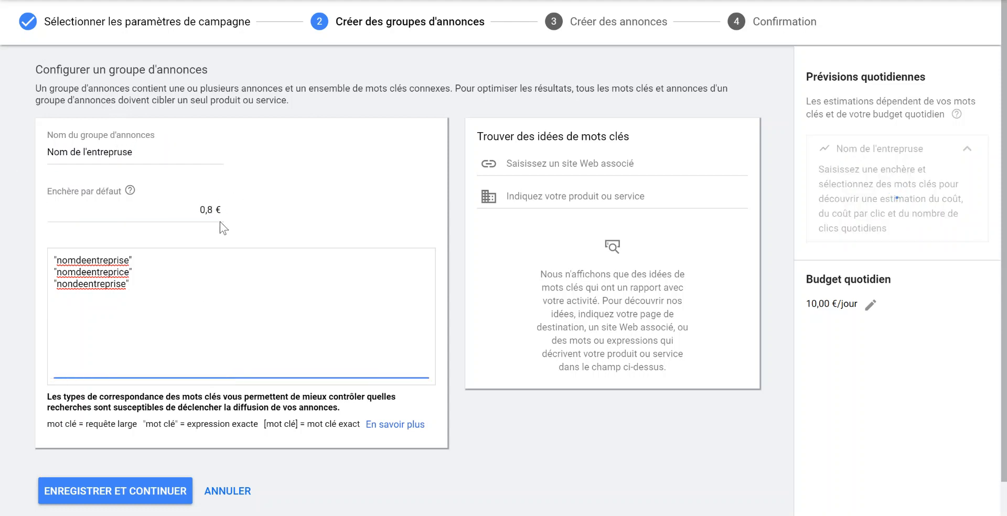
drag(203, 207, 249, 220)
click(261, 216)
drag(182, 206, 278, 211)
click(278, 212)
drag(191, 209, 216, 210)
click(286, 231)
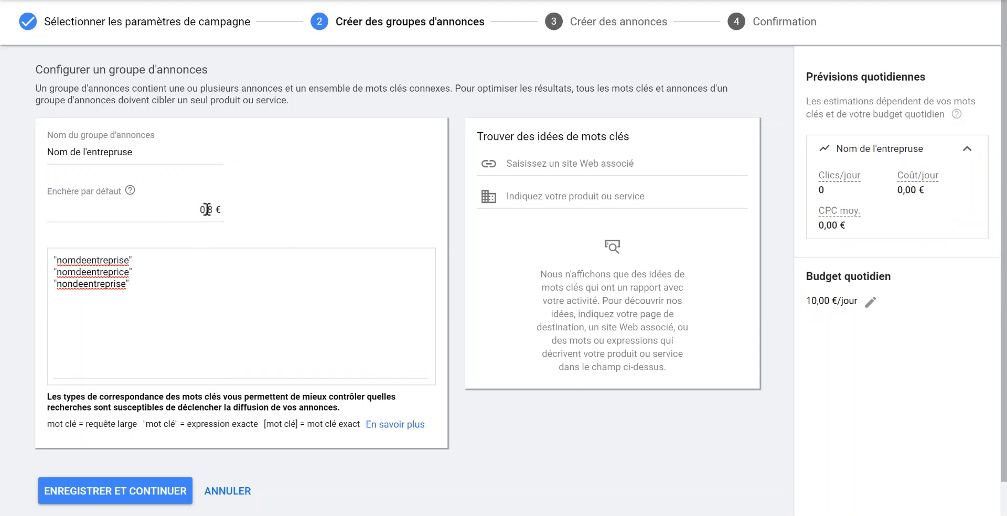
click(131, 493)
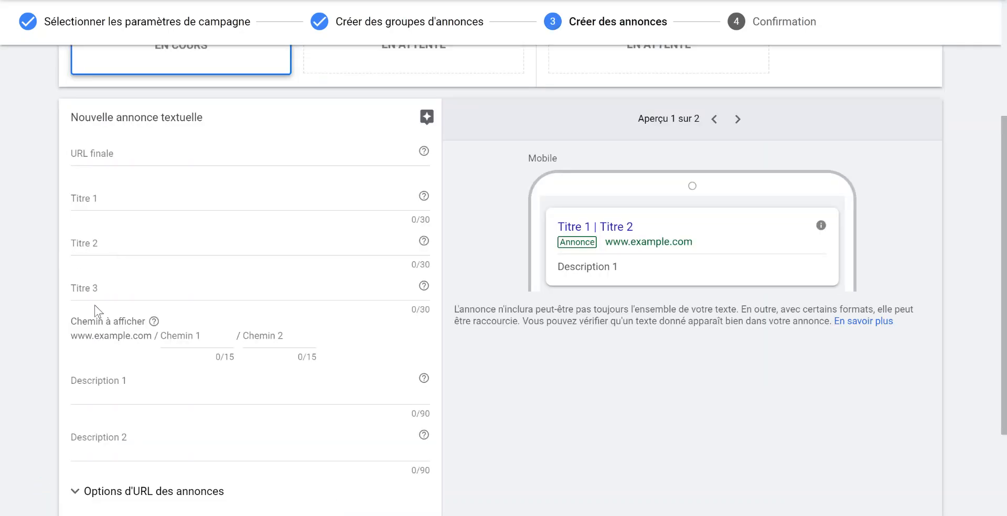
scroll(252, 221, up, 3)
scroll(210, 252, down, 3)
click(165, 152)
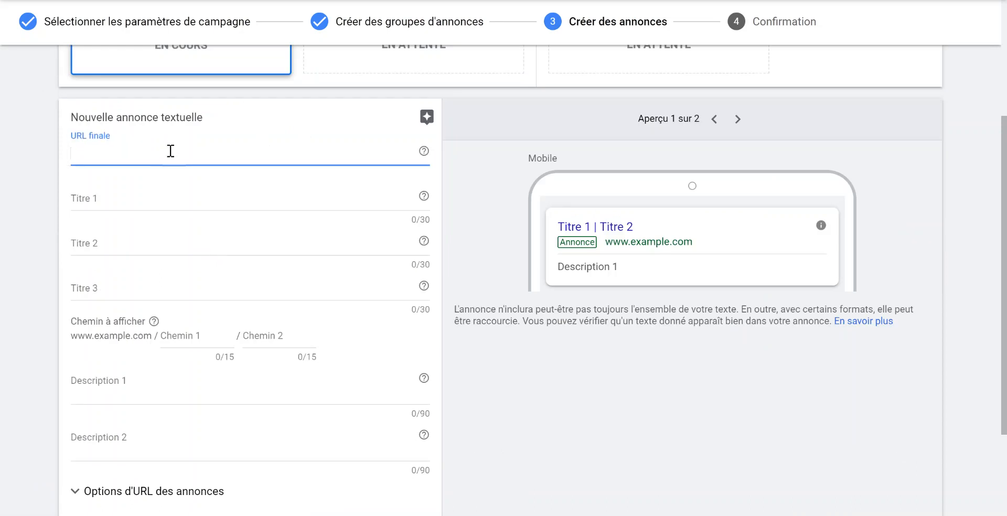
text(www.nomdemonsite.fr)
Enter "Site Officiel Nomdemonsite" as title 1 of the new text ad.
click(135, 207)
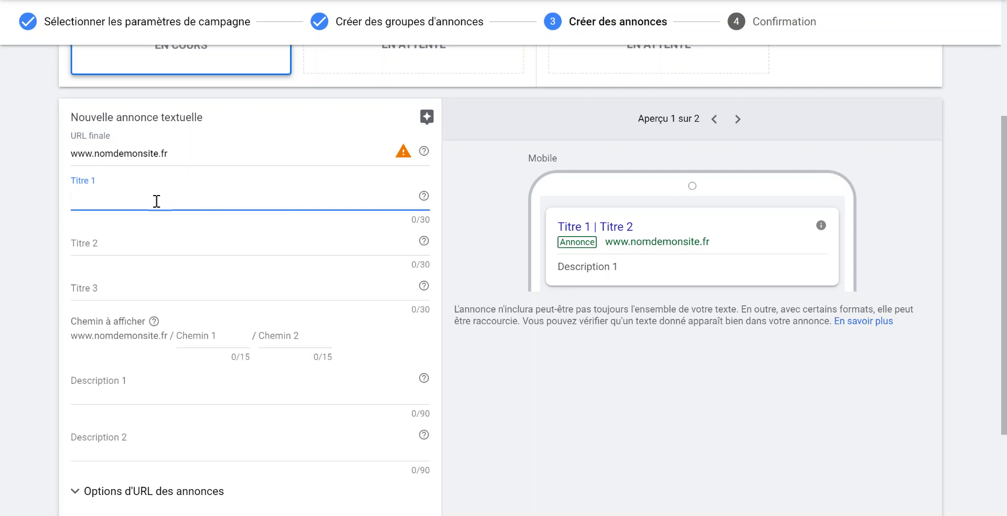
text(Site Of)
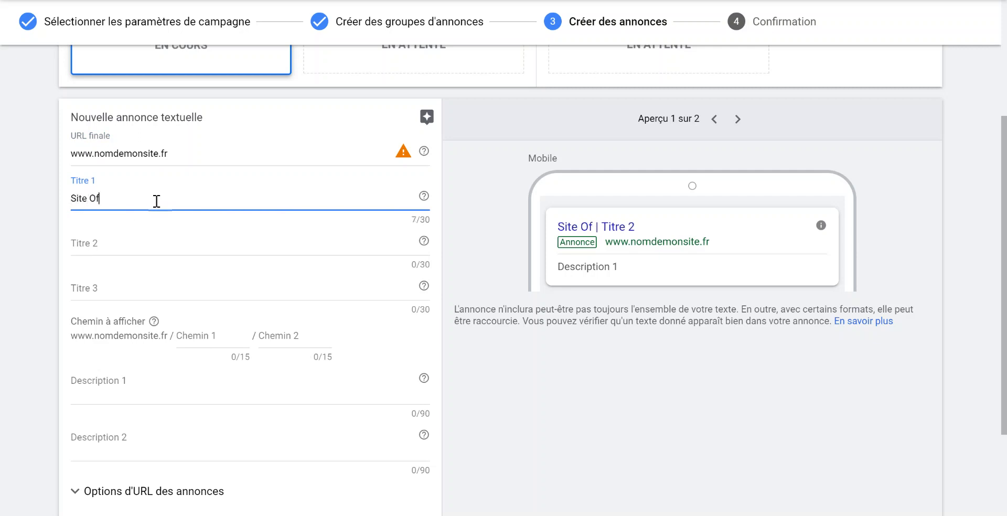
text(ficiel Nomde)
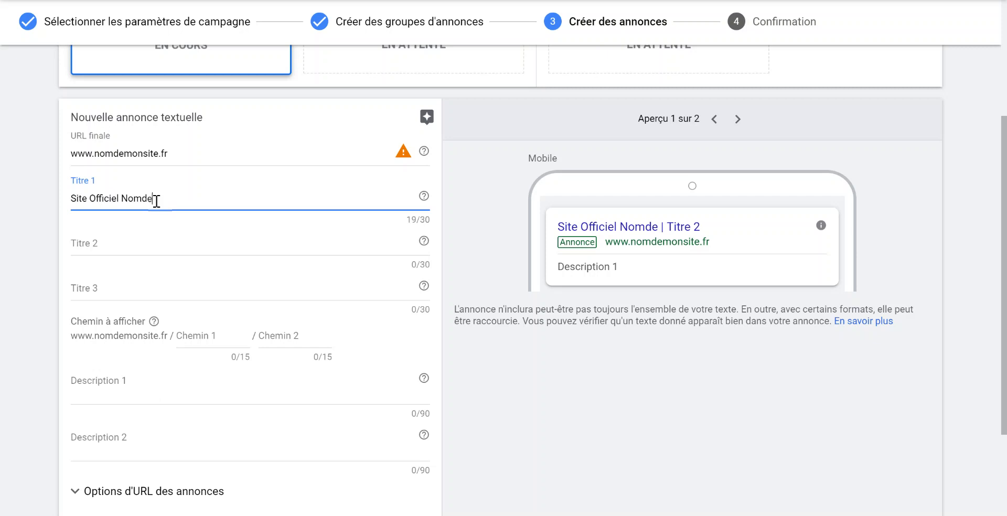
text(monsite)
Enter "Consultant Google Ads" as title 2 of the text ad.
click(154, 242)
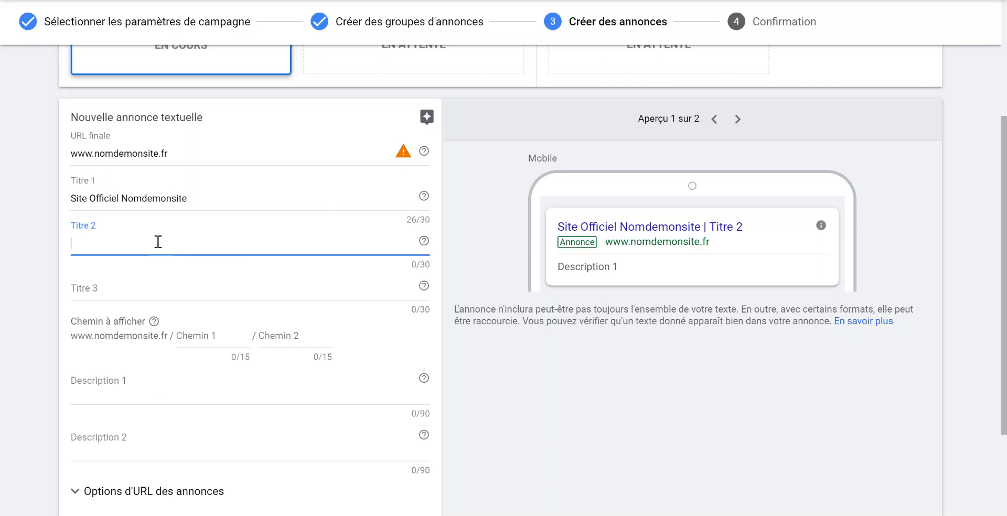
text(Consultat)
text(nt Goolge)
key(BackSpace)
key(BackSpace)
key(BackSpace)
text(gle)
key(BackSpace)
key(BackSpace)
key(BackSpace)
text(gle Ads)
Enter "Appel Stratégique Offert" as title 3 of the text ad.
click(120, 291)
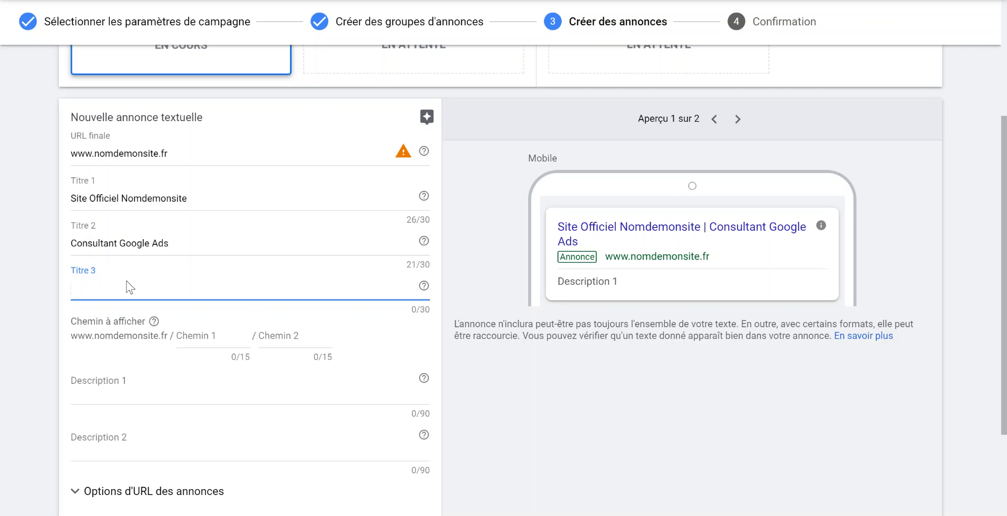
text(Appel Str)
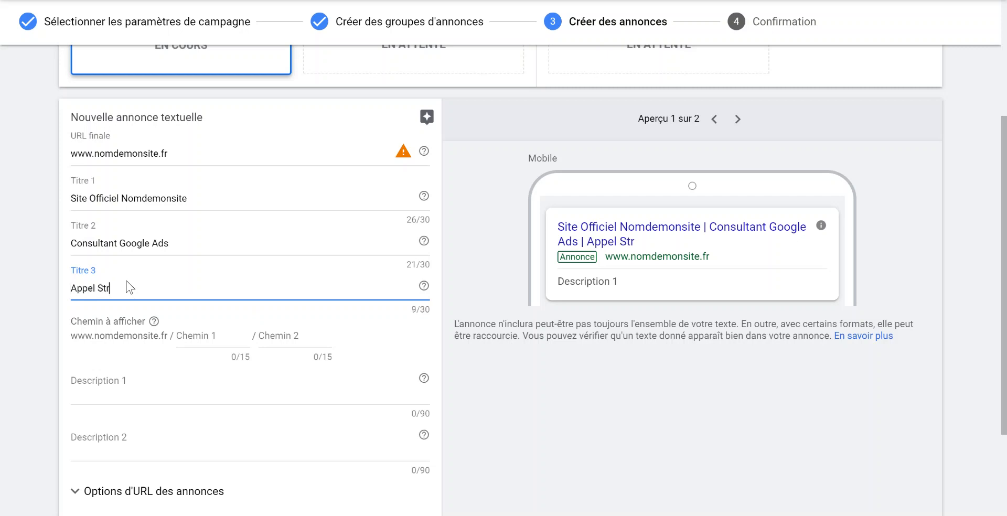
text(atégieue Offert)
click(40, 281)
Enter "Découvrez la puissance de google au travers d'un appel stratégique." as description 1 of the text ad.
scroll(38, 282, down, 3)
click(147, 250)
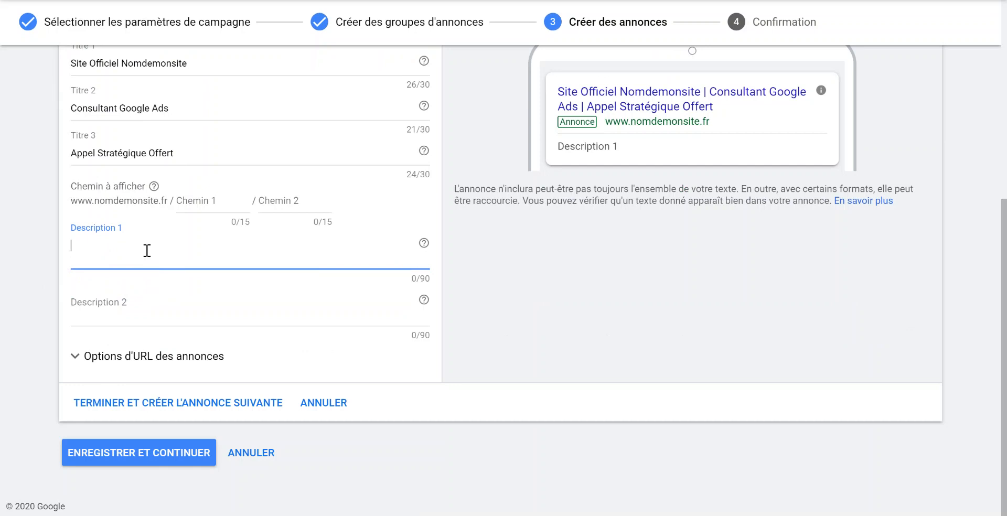
text(Découvr)
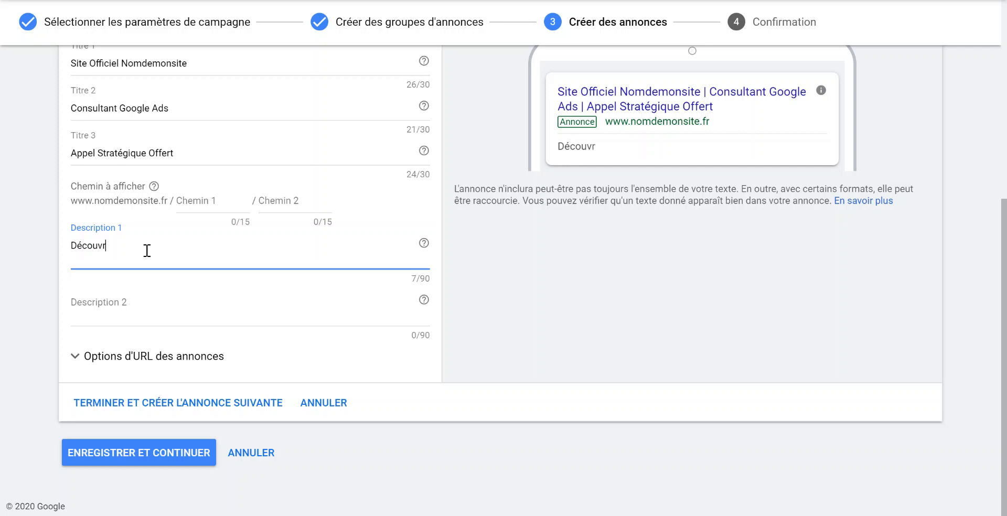
text(ez la puissa)
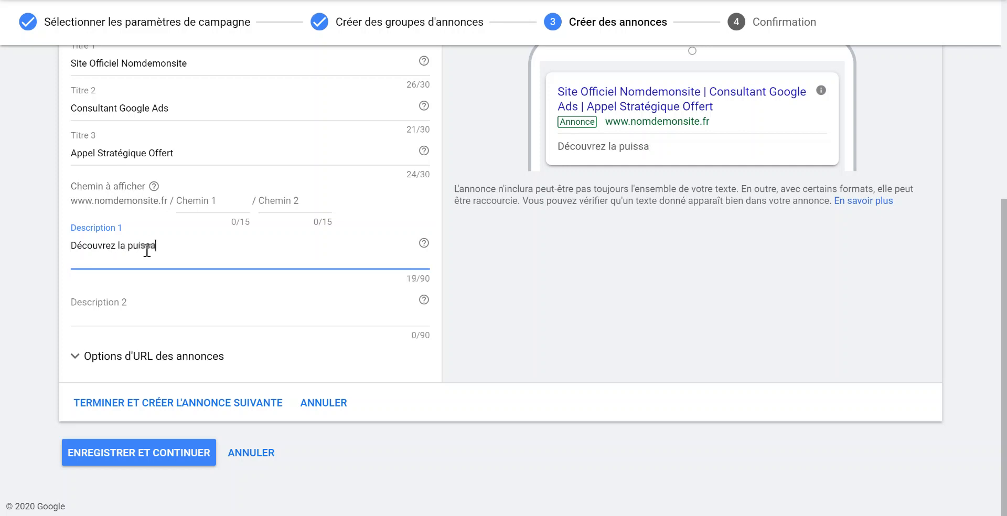
text(nce de goolge ad)
key(BackSpace)
key(BackSpace)
key(BackSpace)
key(BackSpace)
key(BackSpace)
key(BackSpace)
text(gle)
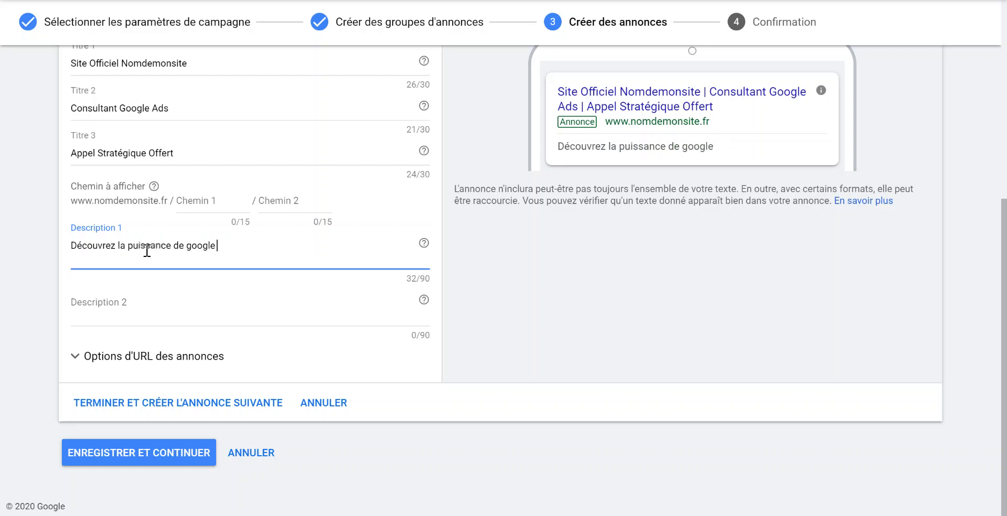
text( au travers d'un a)
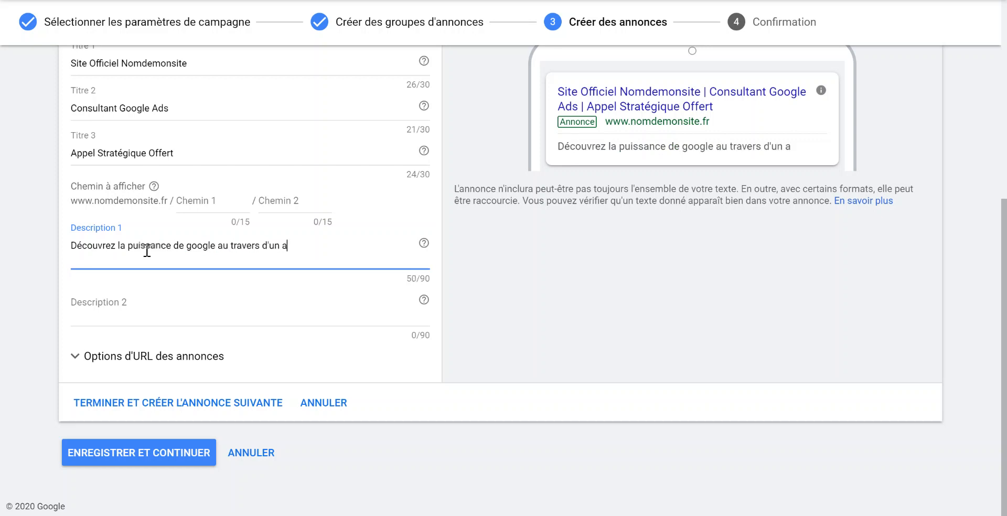
text(ppel strat)
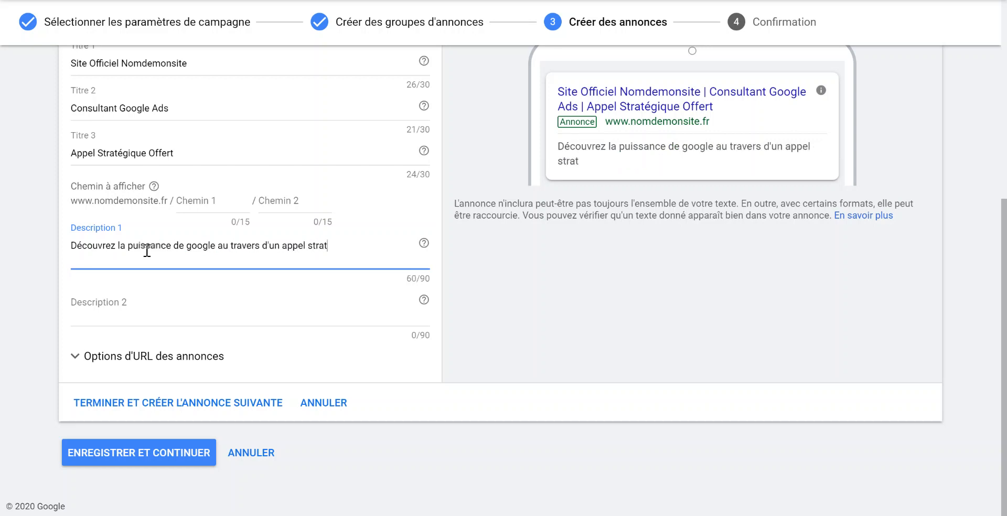
text(égique.)
Enter "Avis" as description 2 of the text ad.
click(139, 311)
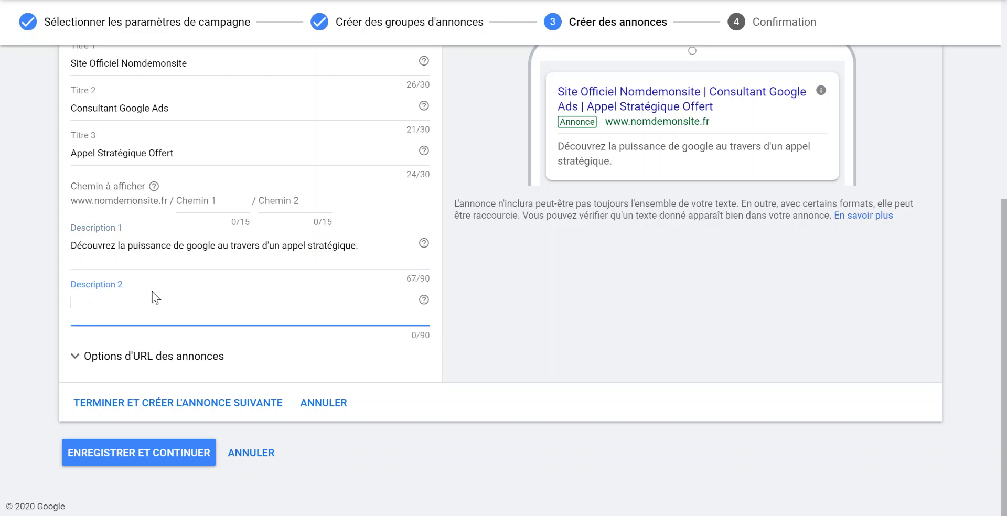
text(Avis)
scroll(669, 273, up, 3)
scroll(34, 216, up, 3)
scroll(54, 207, down, 3)
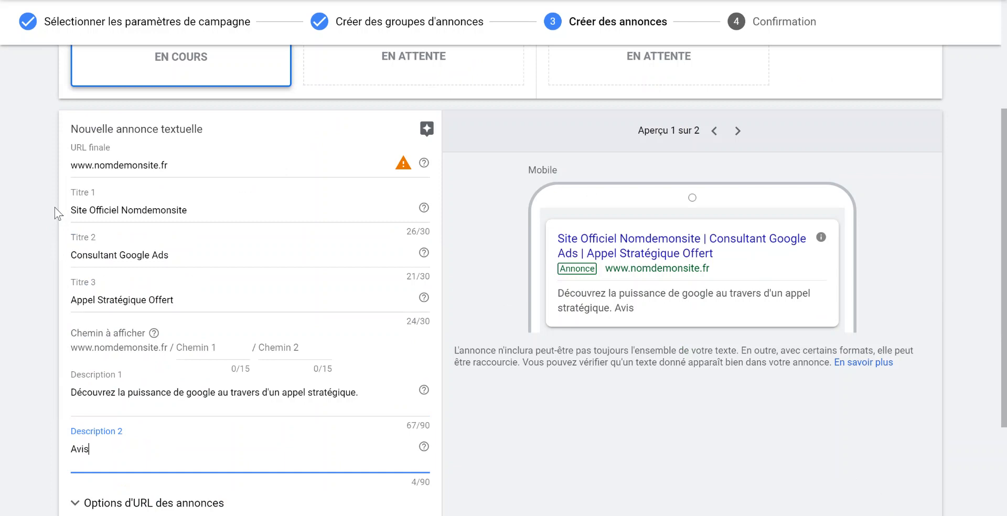
click(218, 165)
drag(218, 165, 61, 137)
click(61, 137)
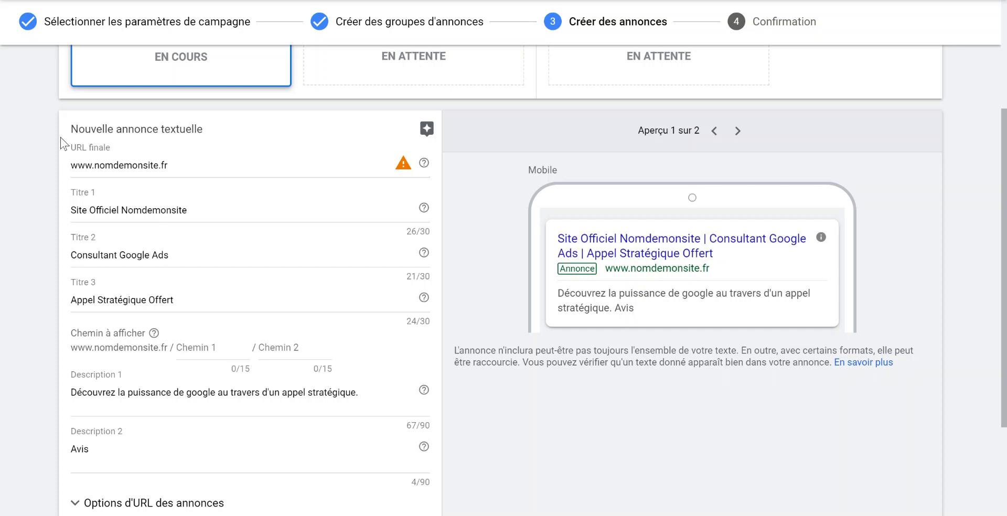
click(227, 166)
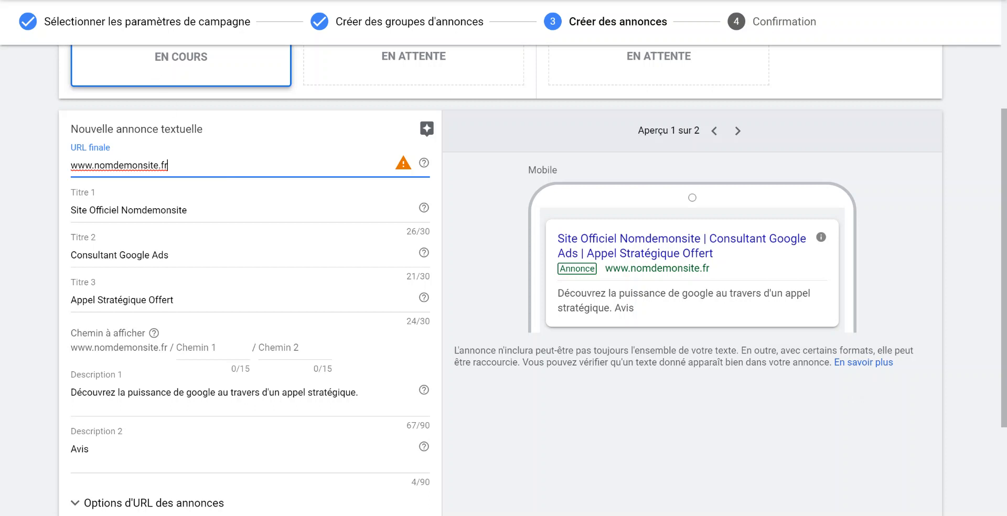
Finish the first text ad and start creating the second one.
scroll(149, 164, down, 3)
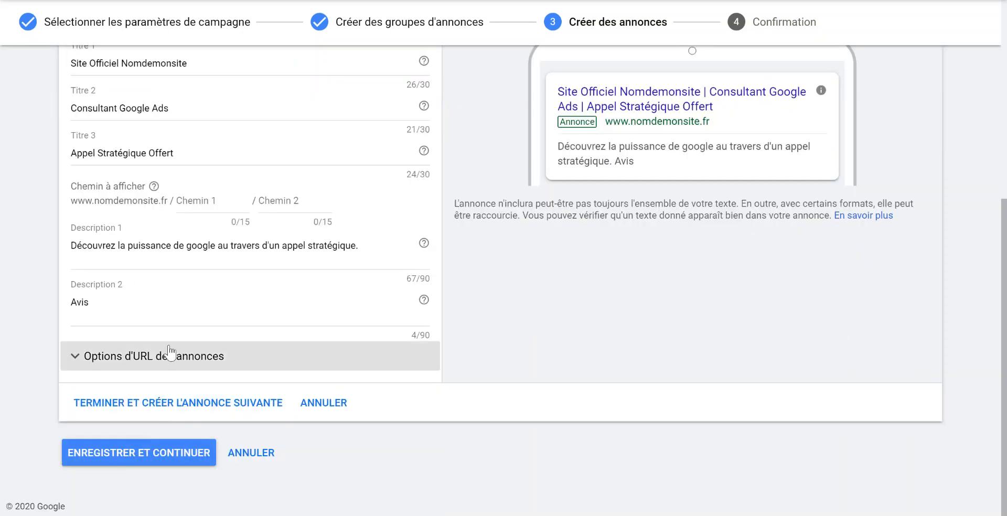
click(173, 403)
scroll(73, 276, down, 3)
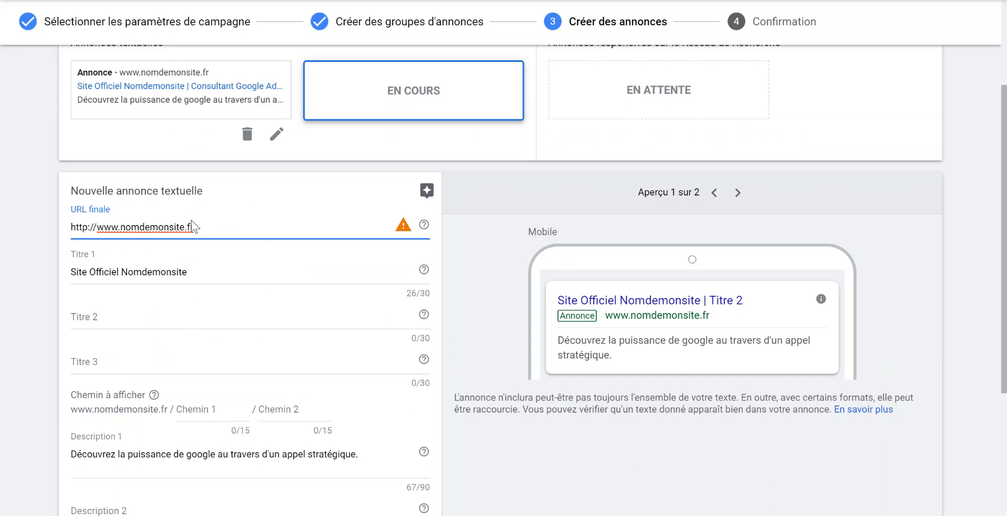
scroll(184, 178, down, 3)
Enter "Titre nuance 2" as title 2 of the second text ad.
click(231, 126)
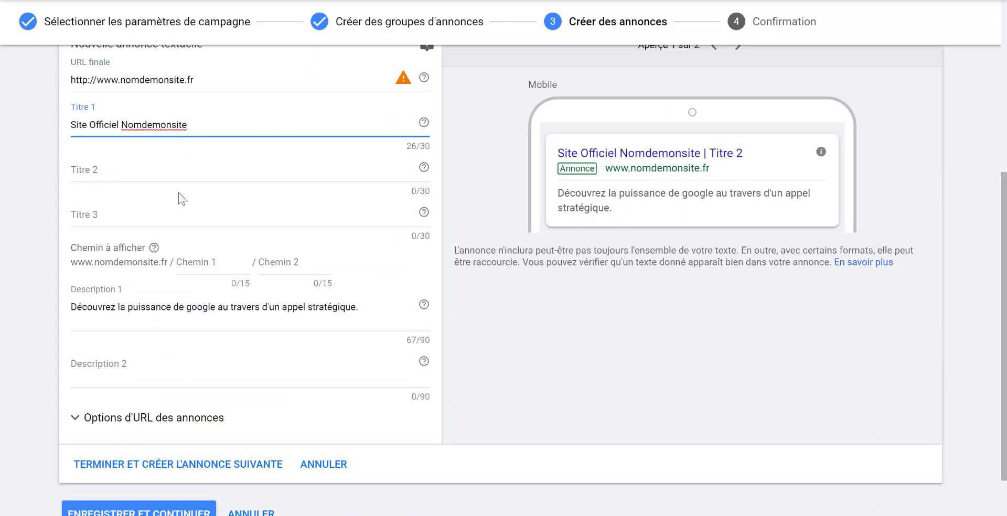
click(160, 165)
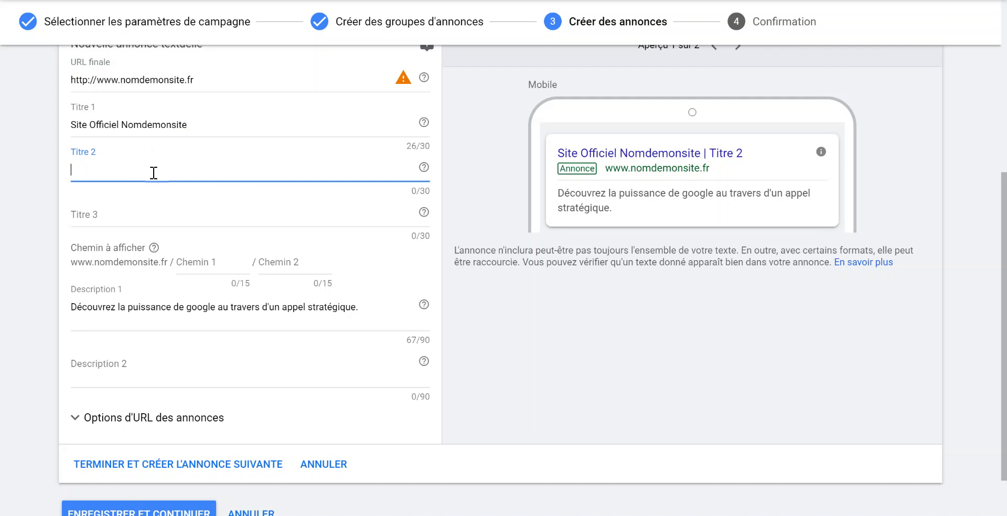
text(Titre nuance 2)
key(Tab)
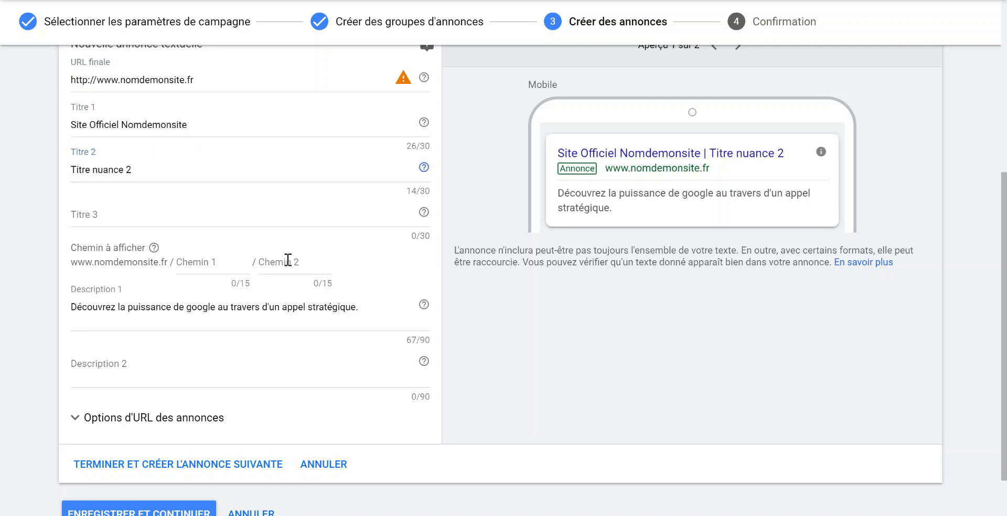
Copy title 2 of the second ad into title 3 and change it to "Titre nuance 3".
triple_click(171, 171)
key(ctrl+c)
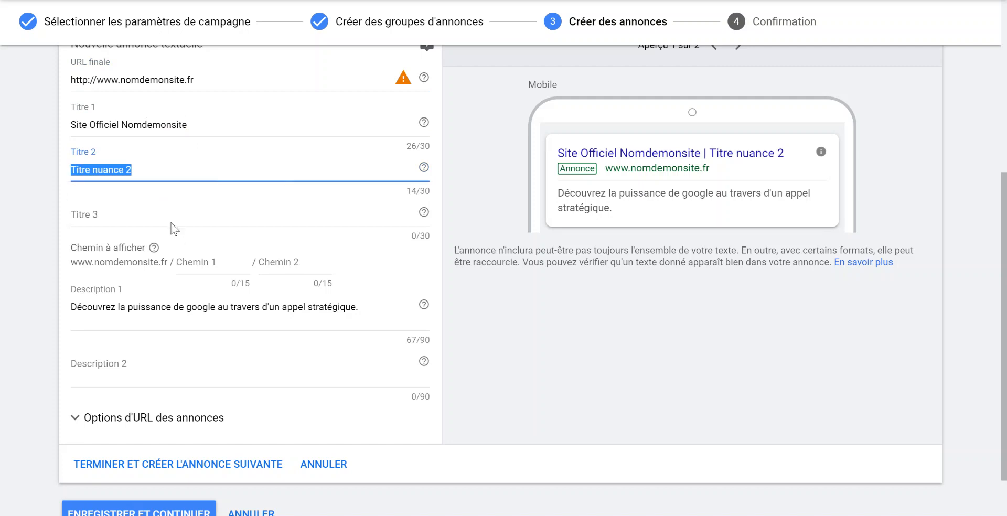
click(178, 212)
key(ctrl+v)
key(BackSpace)
text(3)
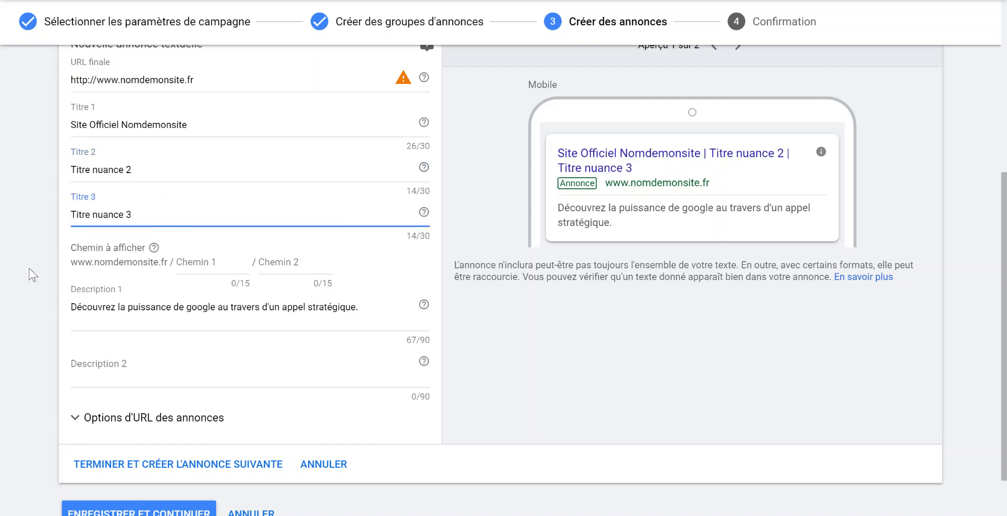
click(242, 380)
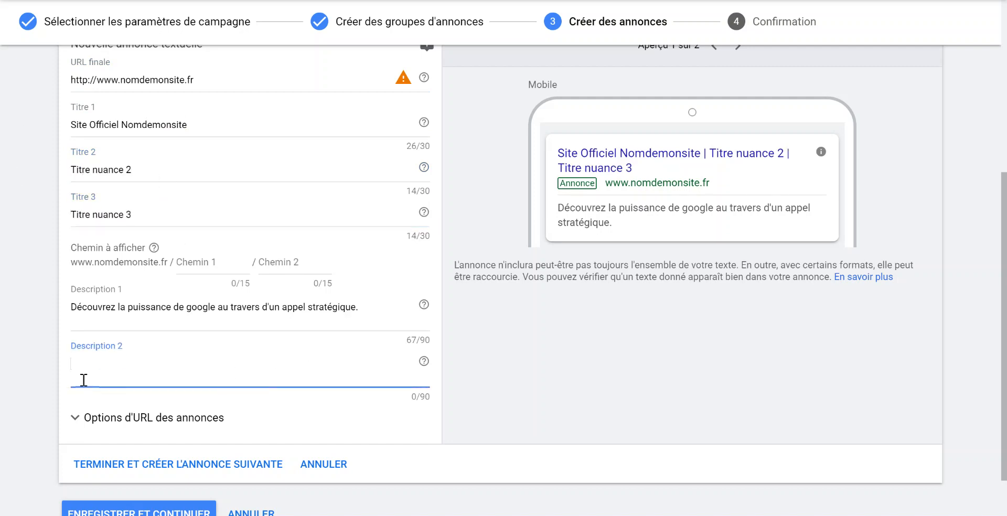
click(108, 129)
click(106, 172)
click(113, 217)
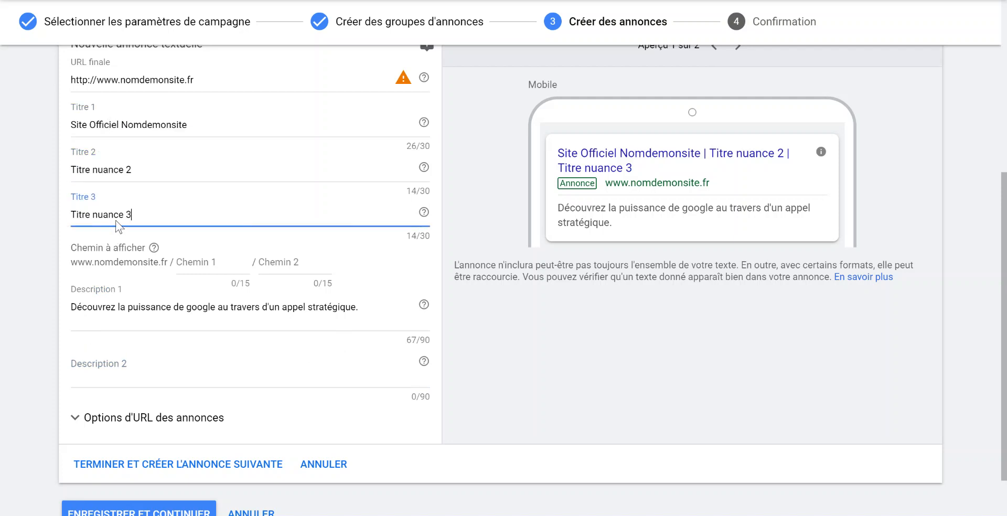
click(112, 169)
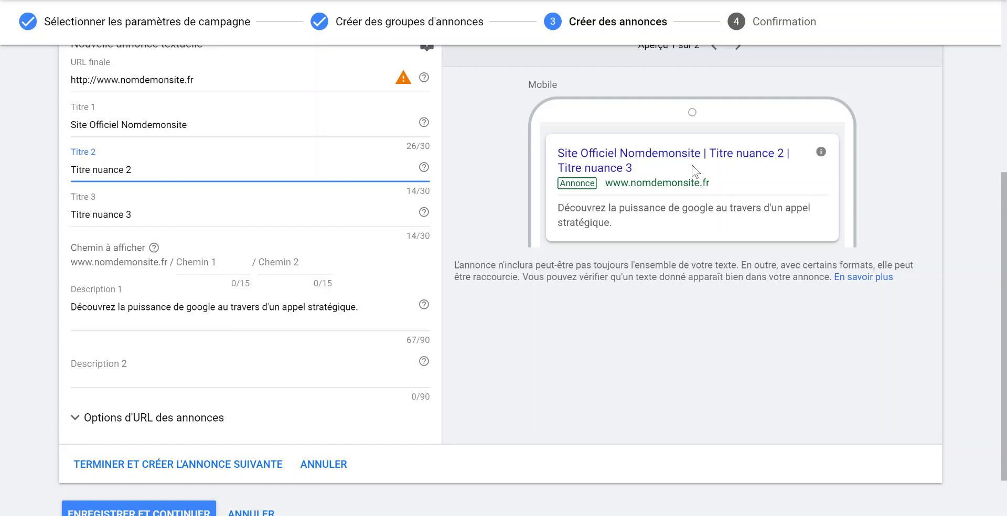
Enter "Ajouter une nouvelle description" as description 2 of the second text ad.
scroll(742, 321, up, 4)
scroll(305, 181, down, 1)
scroll(306, 180, down, 3)
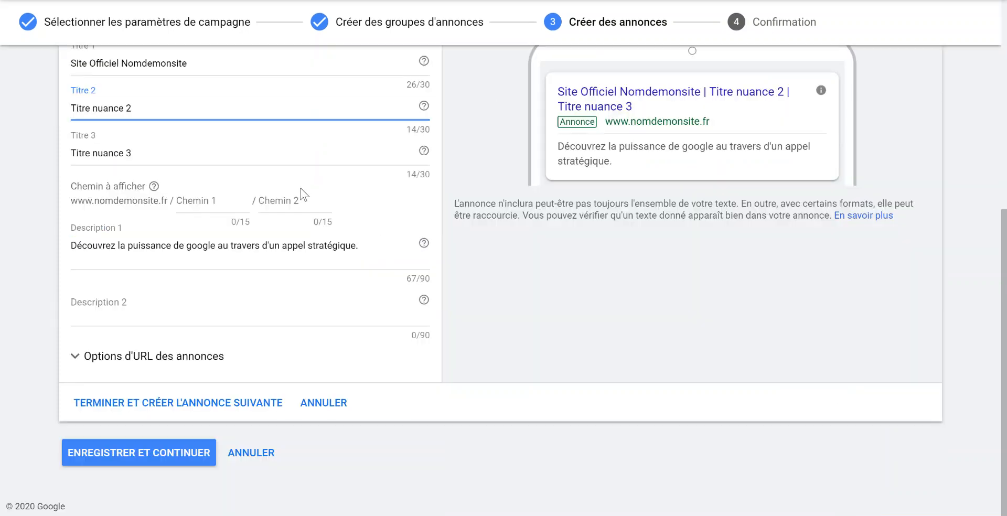
click(133, 306)
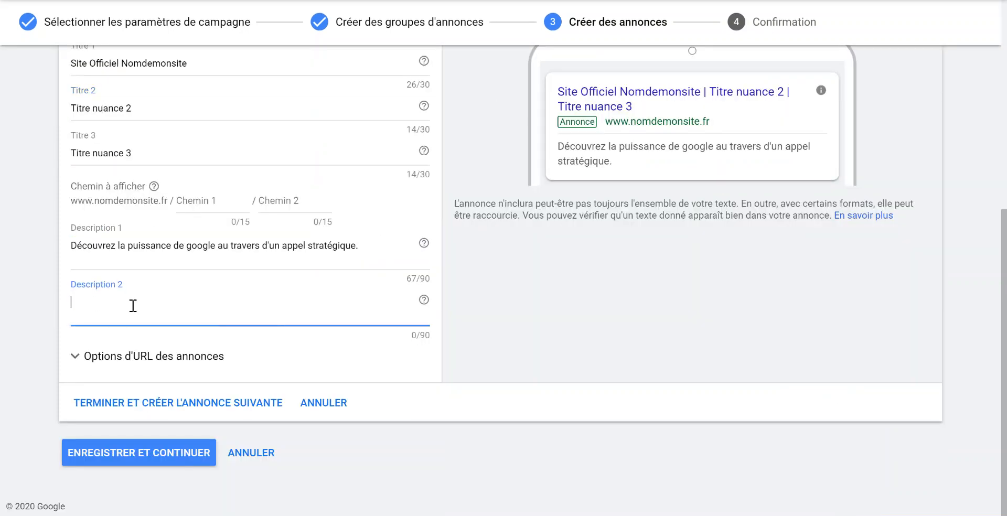
text(Ajouter une nouv)
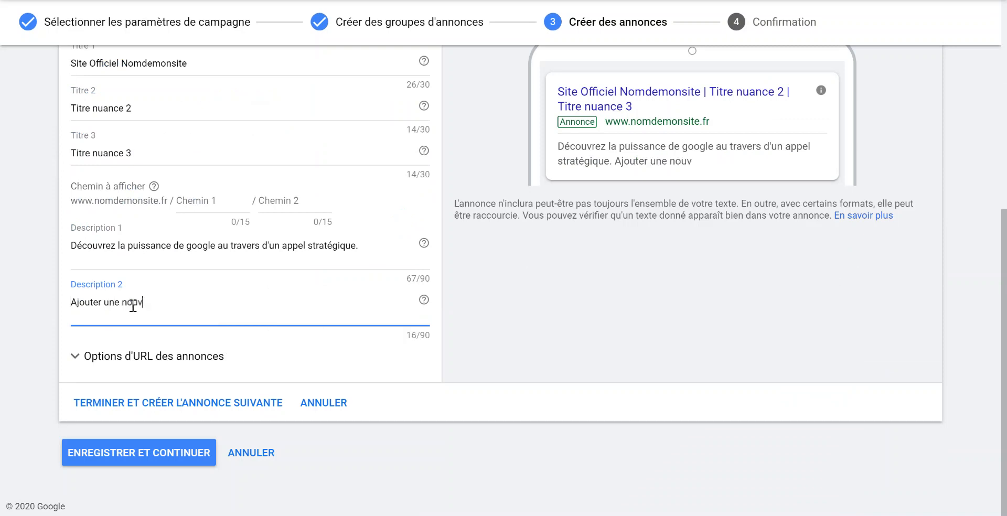
text(elle description)
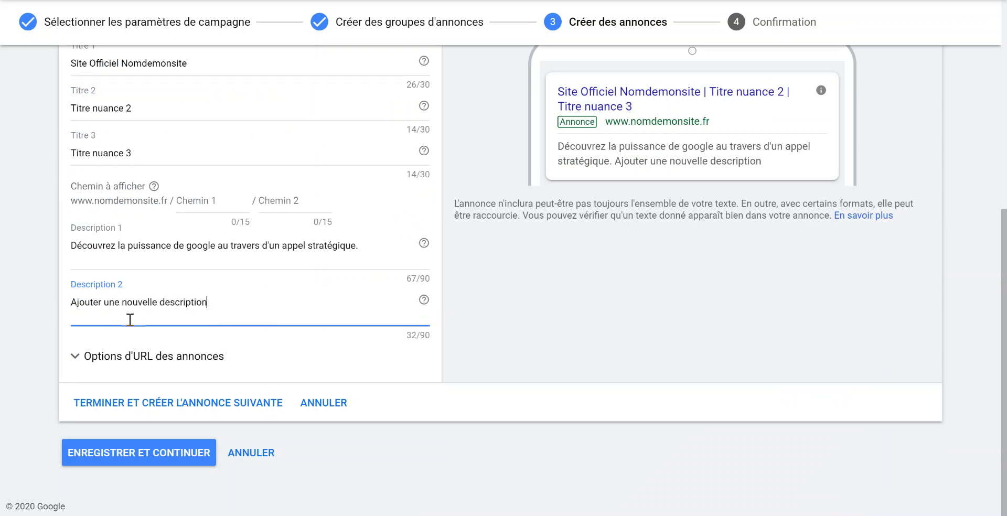
Finish the second text ad, then save the prefilled responsive search ad and continue to the campaign confirmation.
click(174, 403)
scroll(175, 393, down, 5)
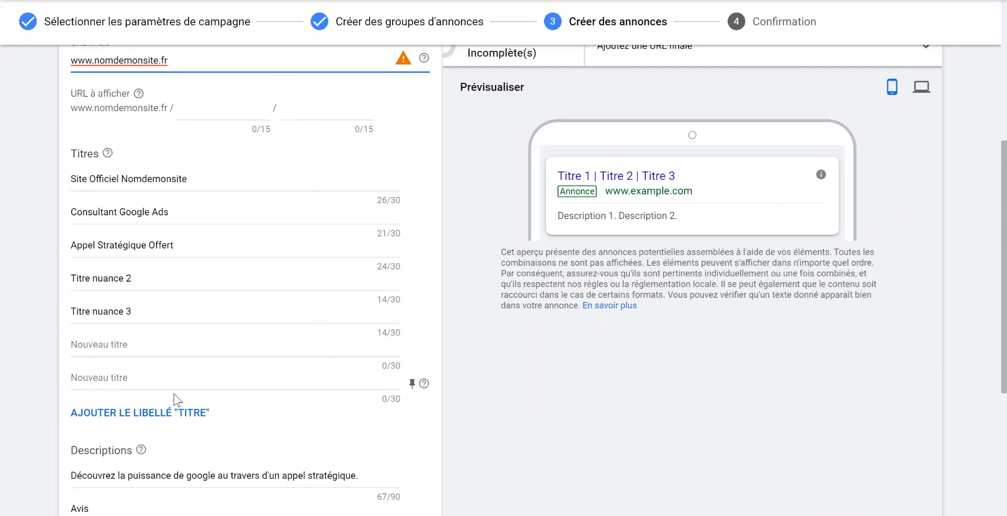
scroll(257, 176, down, 5)
click(212, 460)
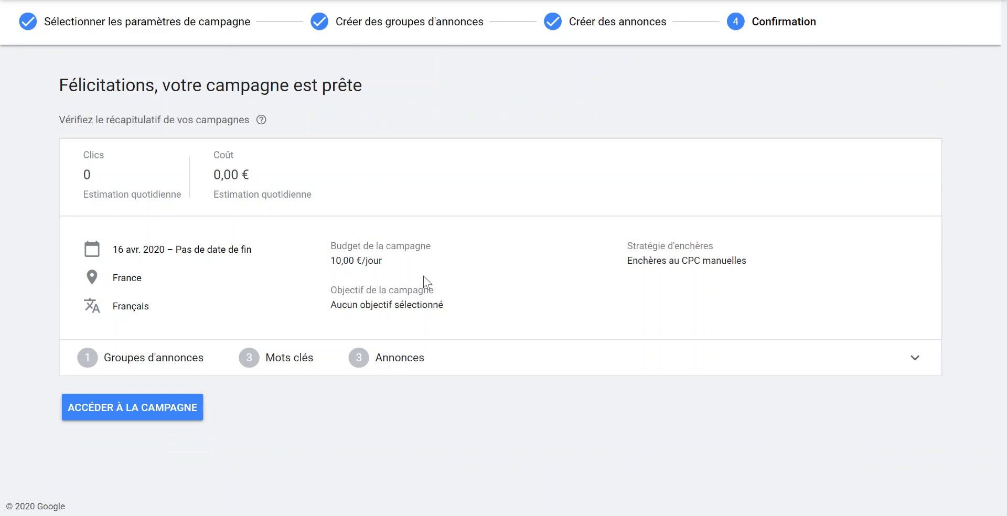
Go to the finished campaign and display its ads to check the type of each one.
click(157, 410)
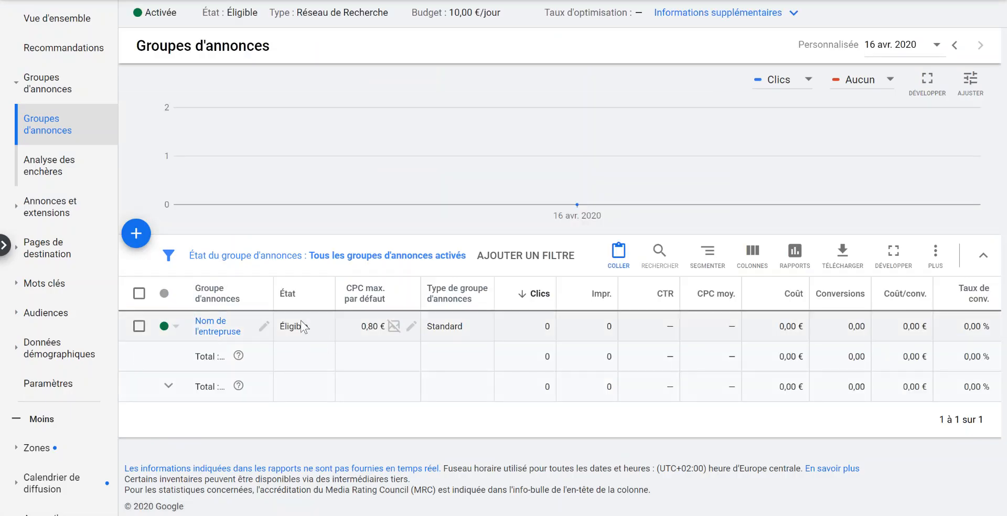
click(88, 212)
scroll(357, 336, down, 4)
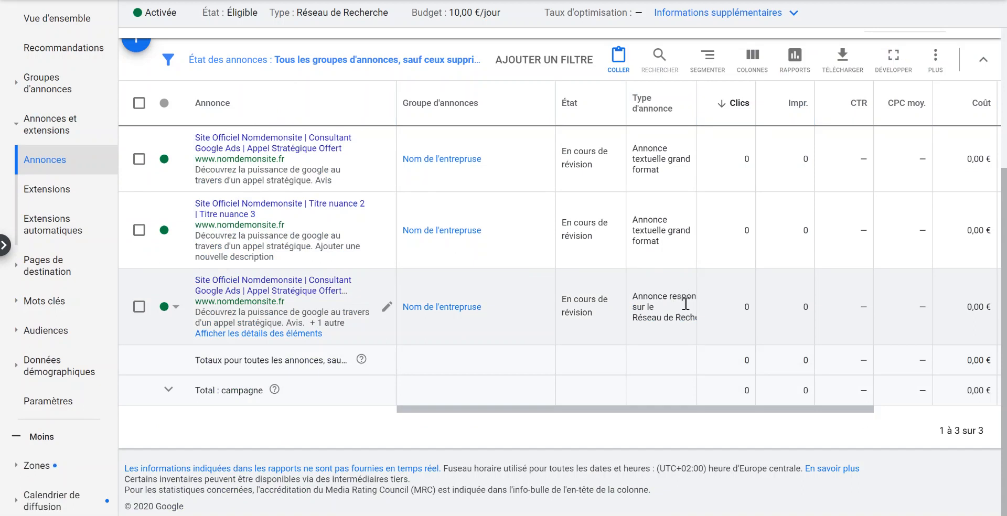
drag(684, 314, 633, 292)
click(653, 189)
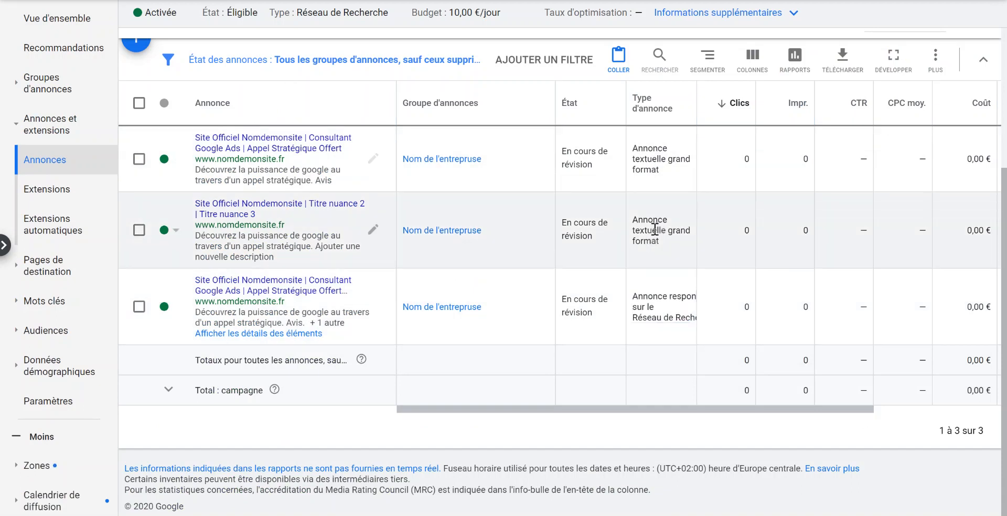
Go to the campaign's ad extensions and review the extension types that can be added, without choosing one.
scroll(645, 236, up, 4)
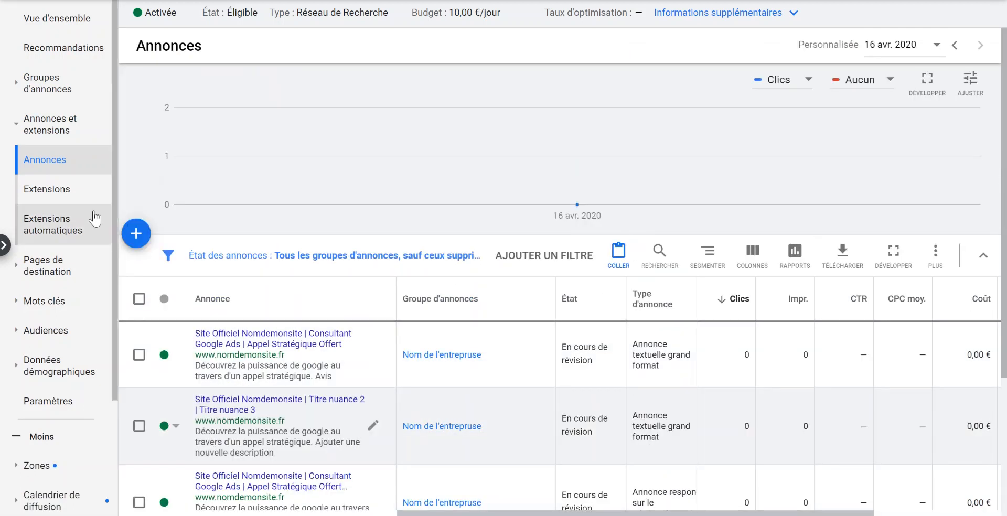
click(60, 192)
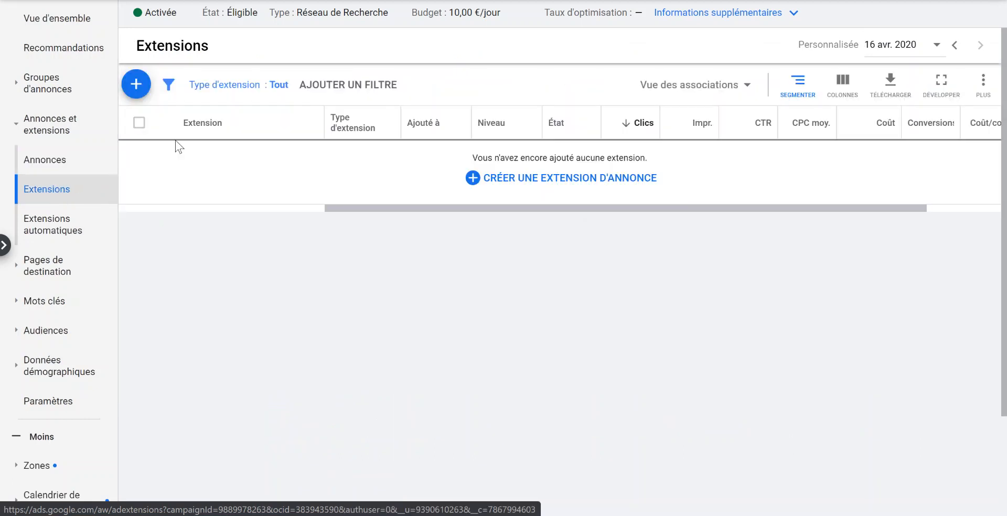
click(150, 91)
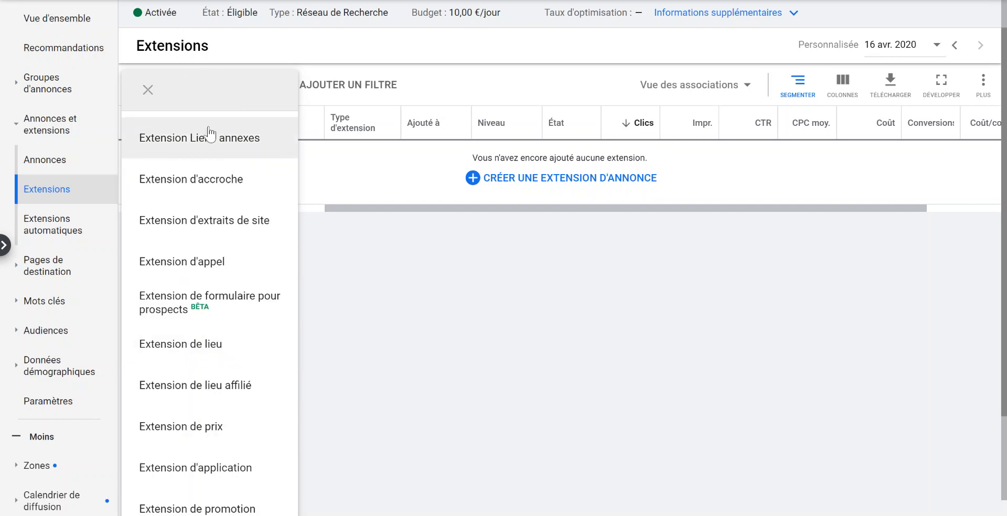
click(147, 80)
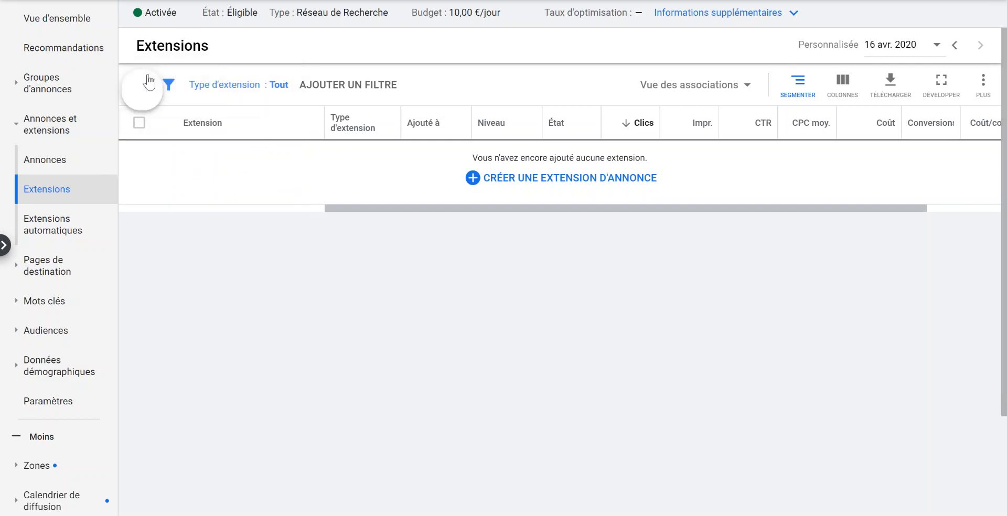
Go to the campaign's negative keywords and open the form for adding them to examine its options.
click(66, 303)
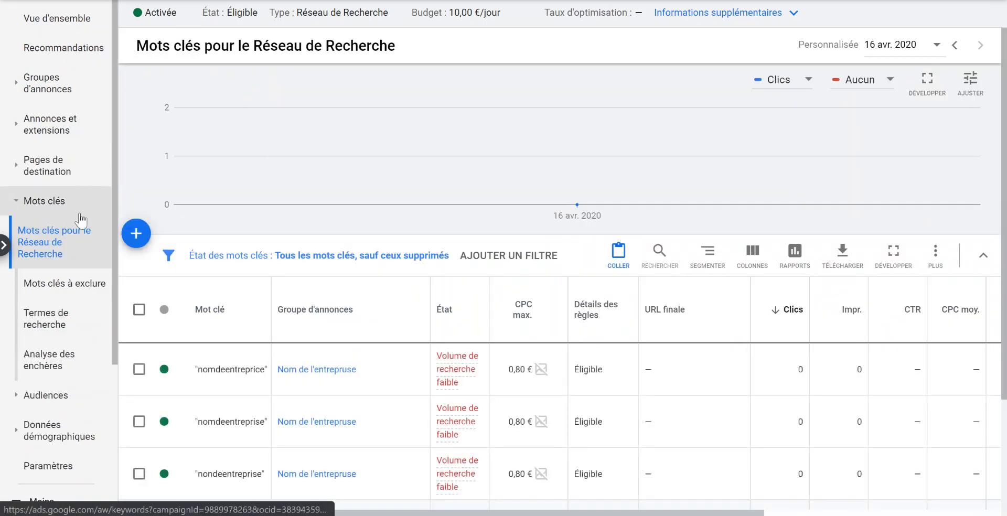
click(65, 283)
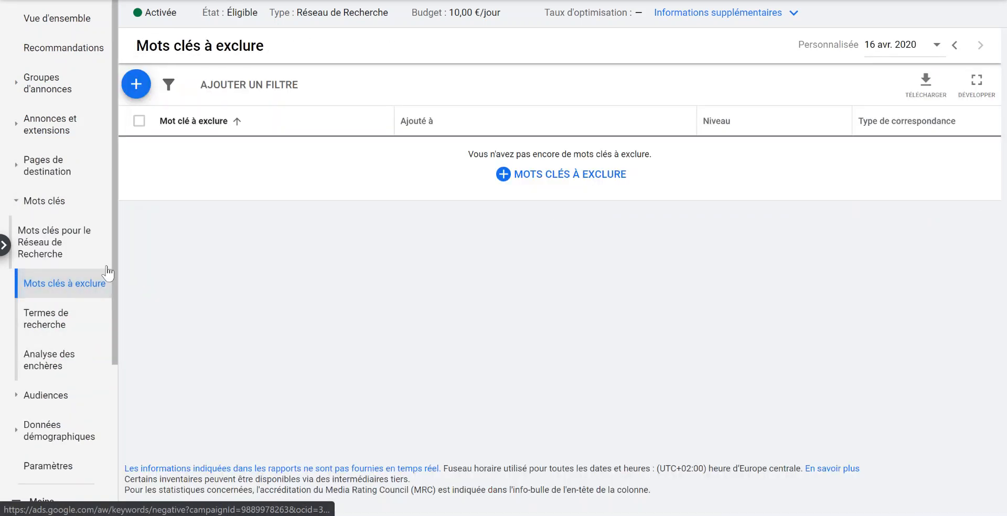
click(136, 85)
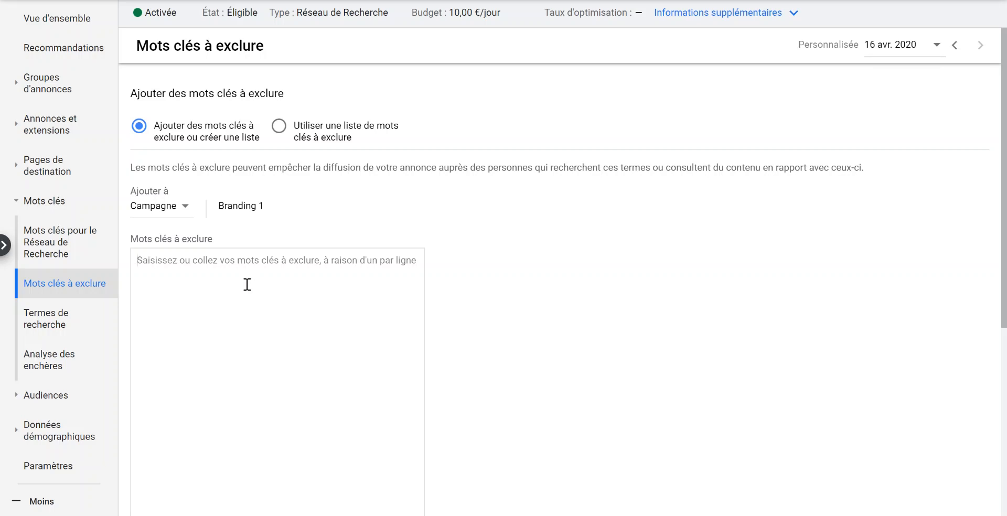
scroll(240, 136, down, 5)
scroll(240, 137, up, 5)
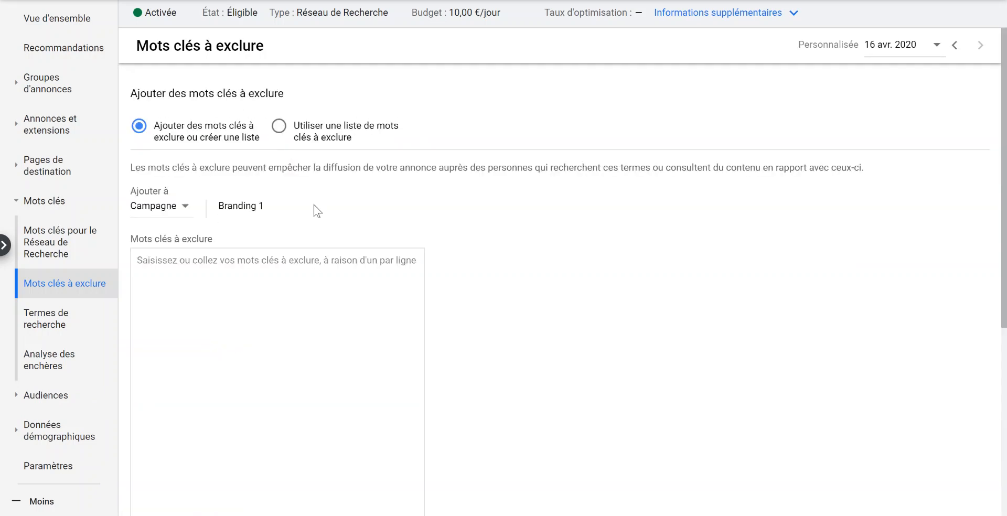